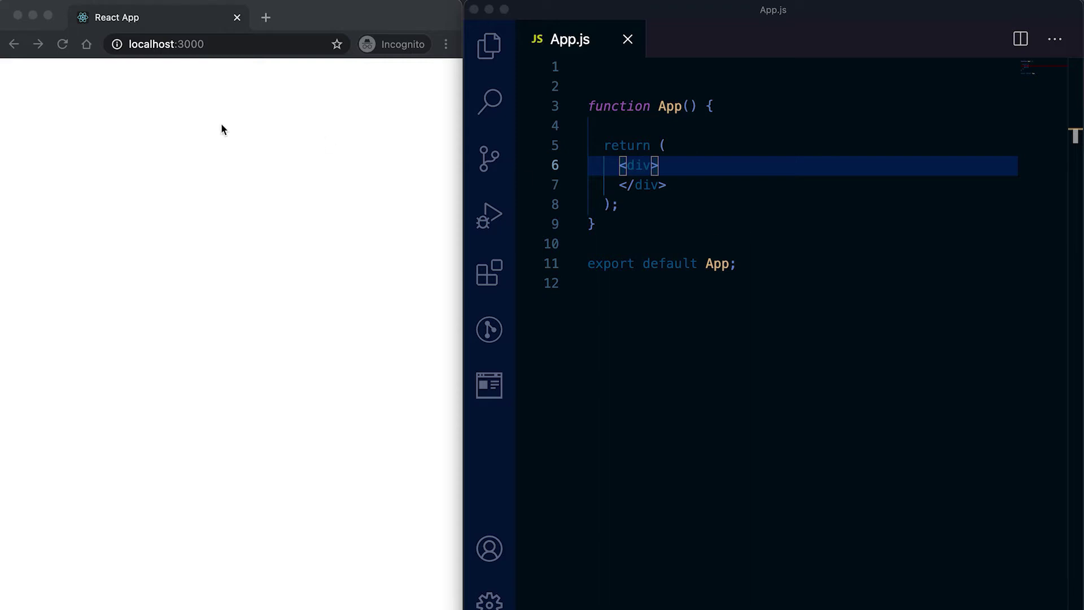
# - Add an auto-imported AppBar element inside the div, save, and check the browser
pyautogui.click(677, 166)
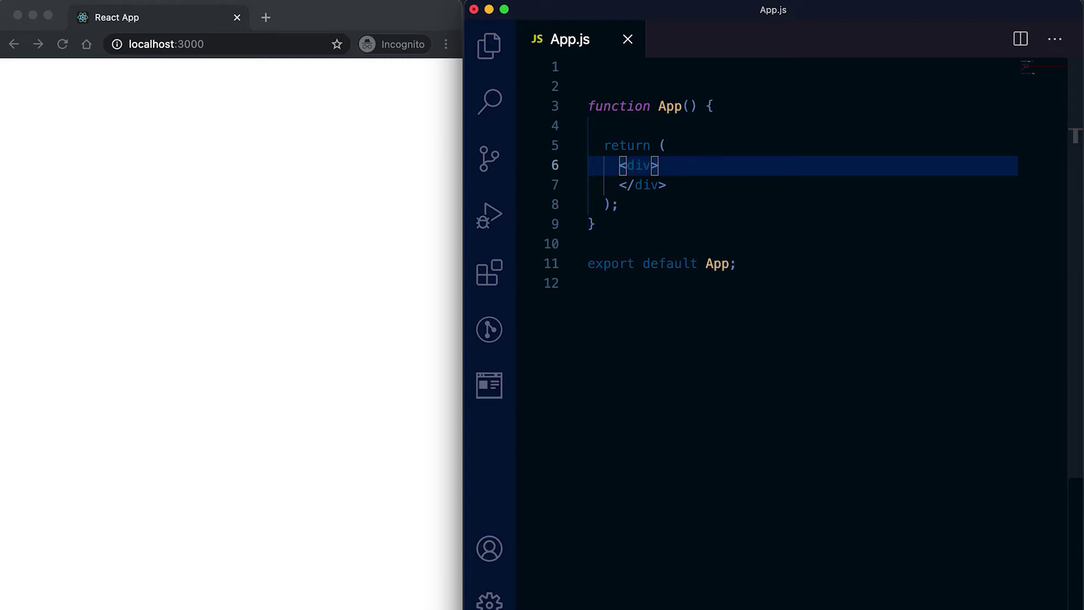
pyautogui.press('Return')
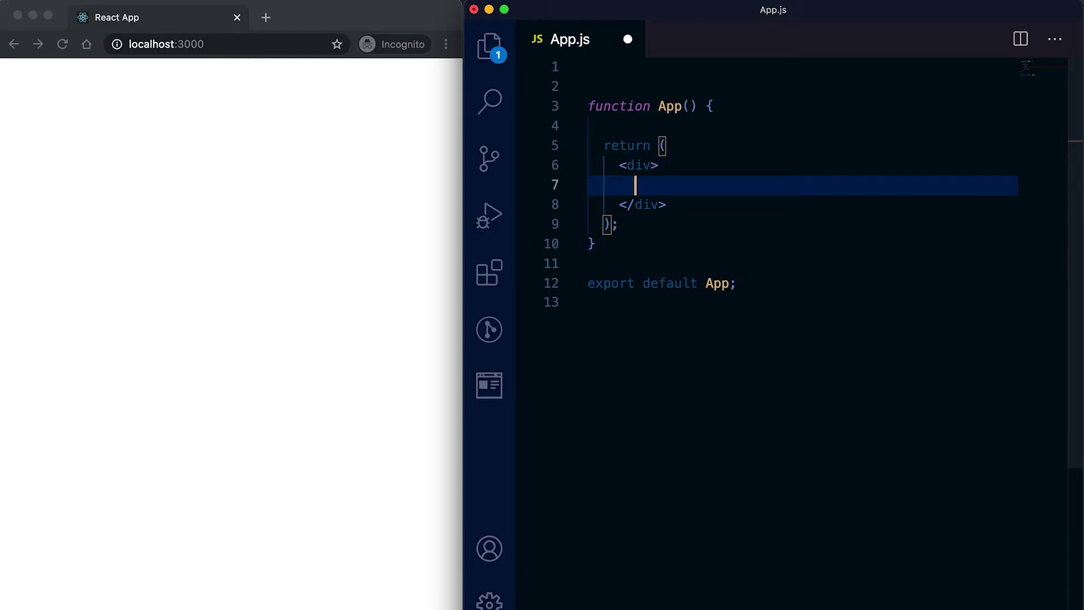
pyautogui.write('AppBar')
pyautogui.press('Home')
pyautogui.write('<')
pyautogui.press('Up')
pyautogui.press('Up')
pyautogui.press('Up')
pyautogui.write('A')
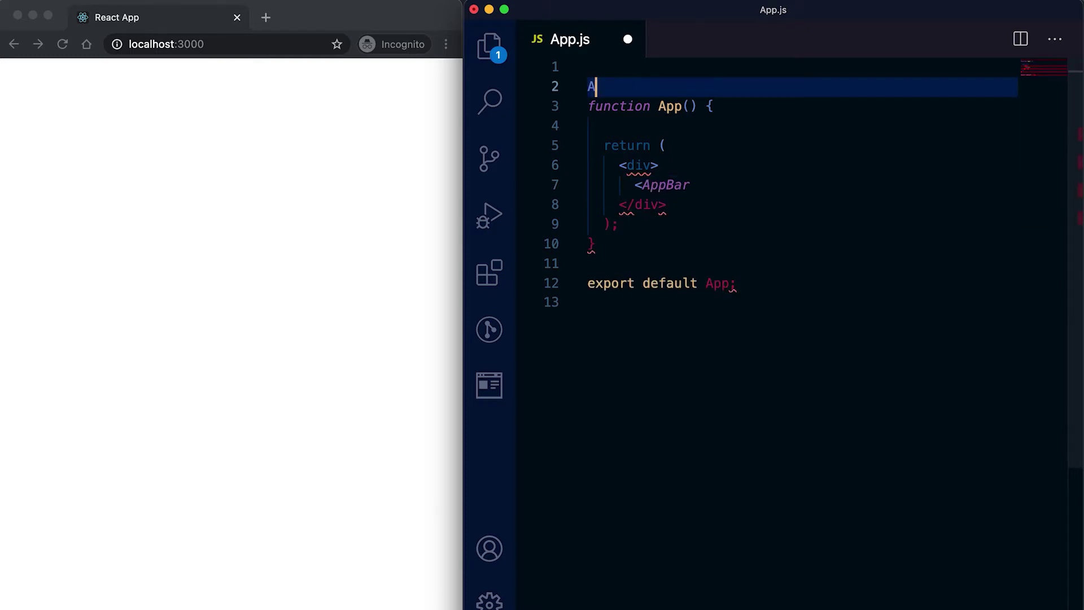
pyautogui.write('ppBar')
pyautogui.press('Return')
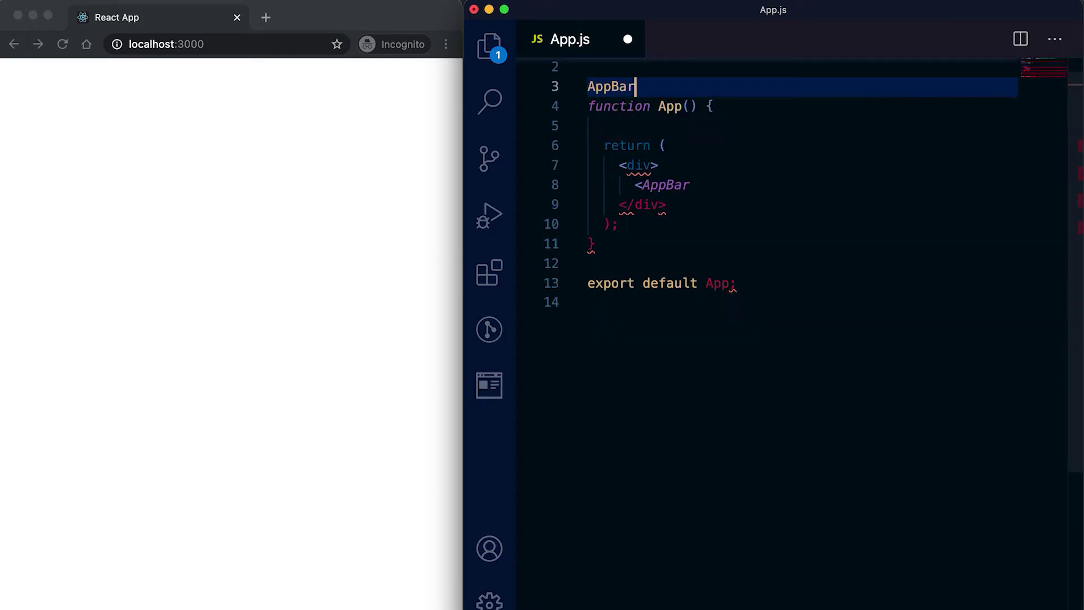
pyautogui.hotkey('alt', 'BackSpace')
pyautogui.scroll(1, 809, 55)
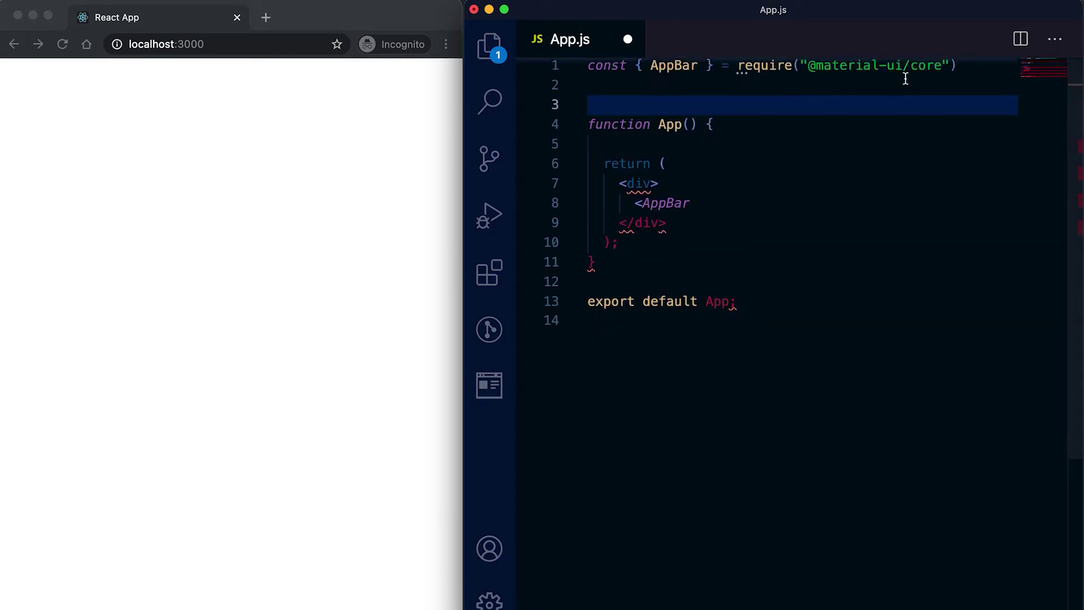
pyautogui.click(708, 203)
pyautogui.write('>')
pyautogui.press('Return')
pyautogui.press('super+s')
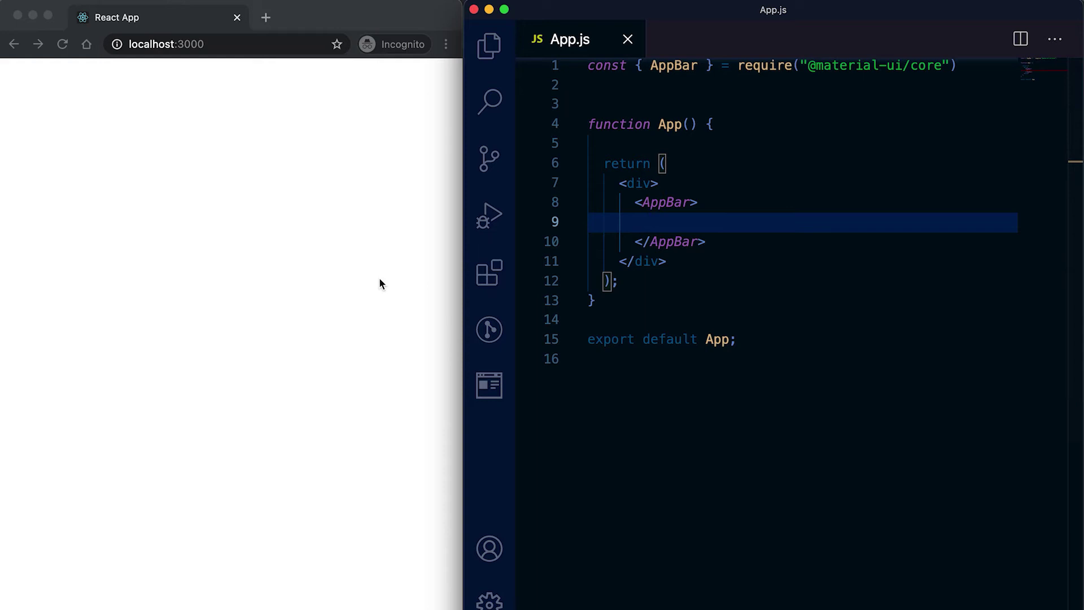
pyautogui.click(379, 279)
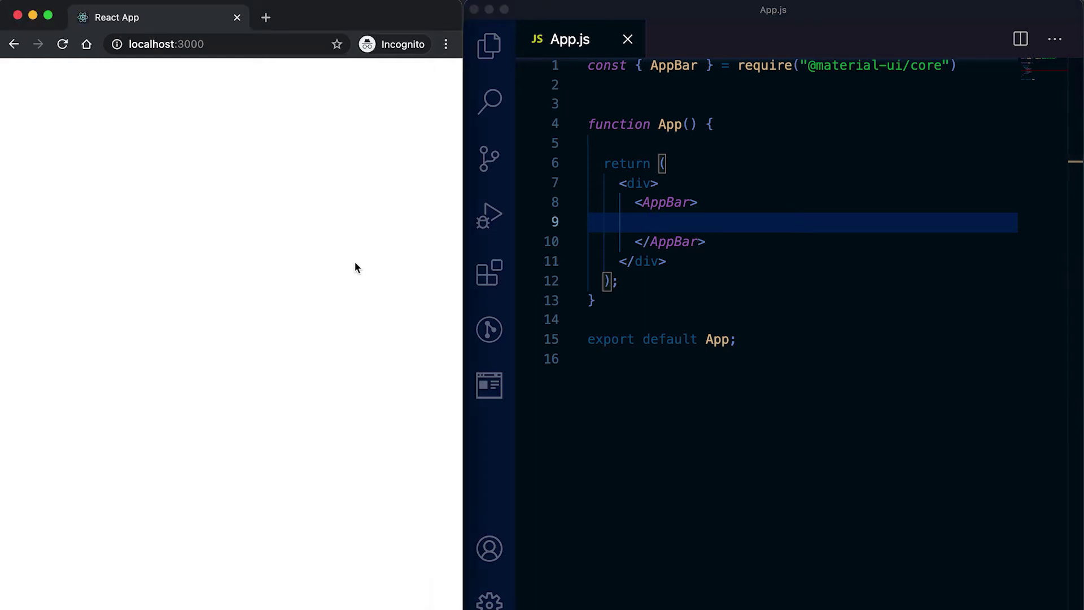
# - Nest a Toolbar inside the AppBar, adding Toolbar to the import, and save
pyautogui.click(700, 203)
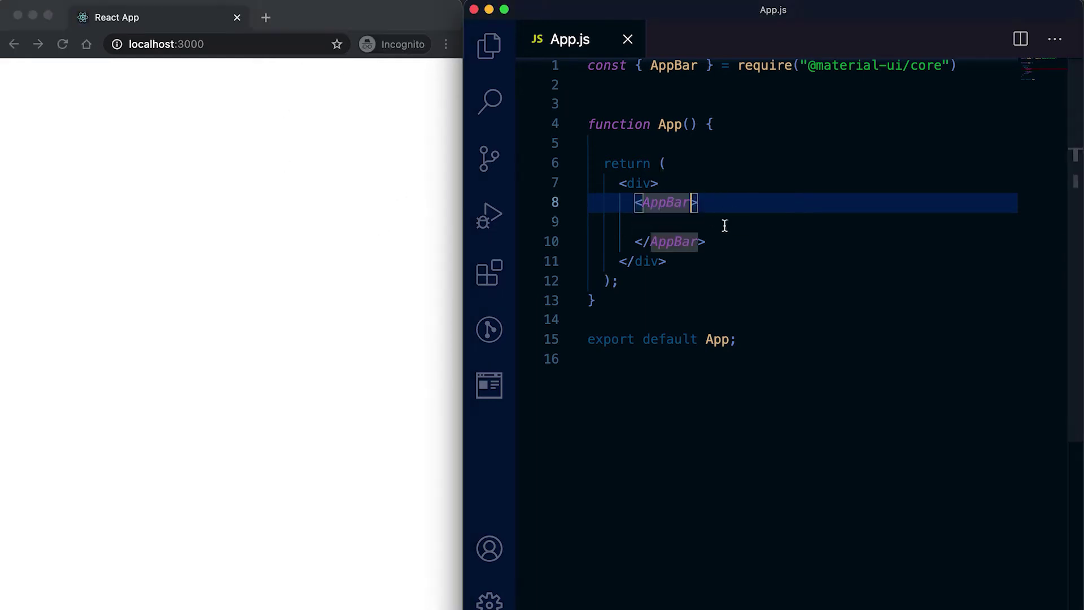
pyautogui.click(704, 219)
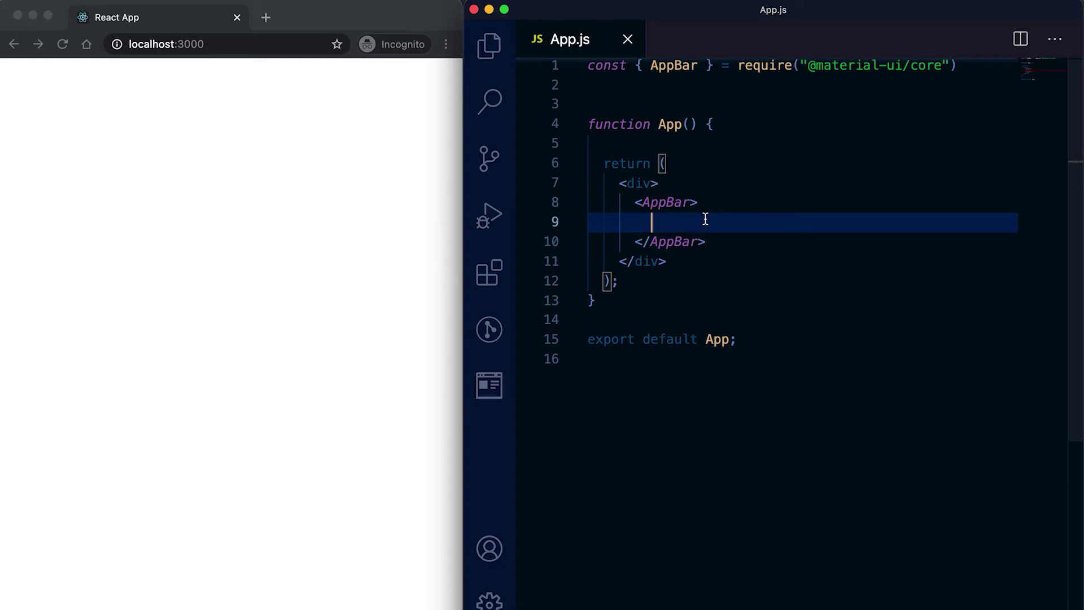
pyautogui.write('<Too')
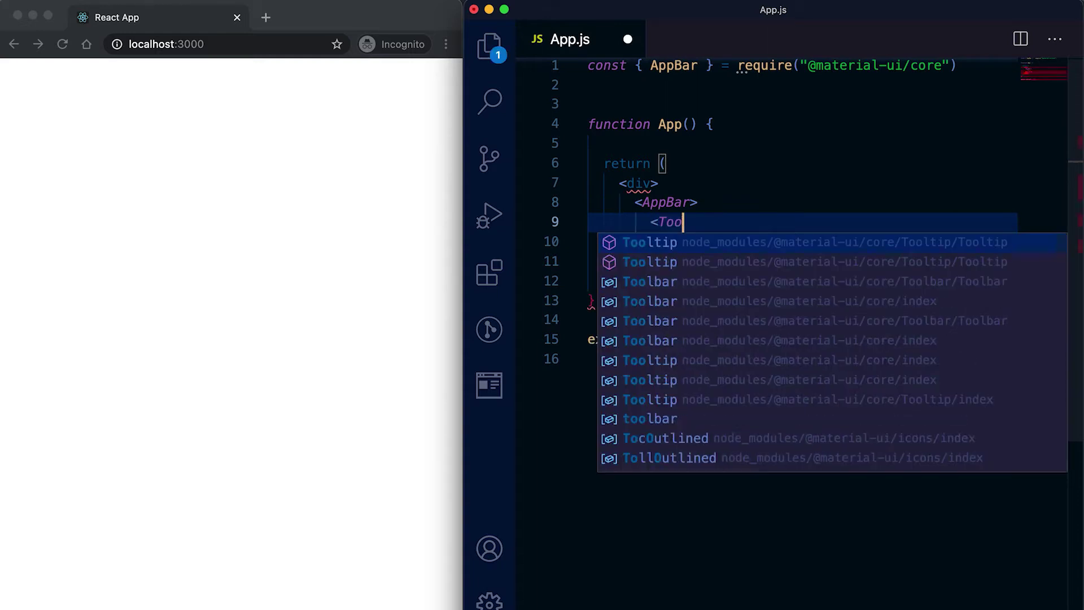
pyautogui.write('lbar')
pyautogui.press('Return')
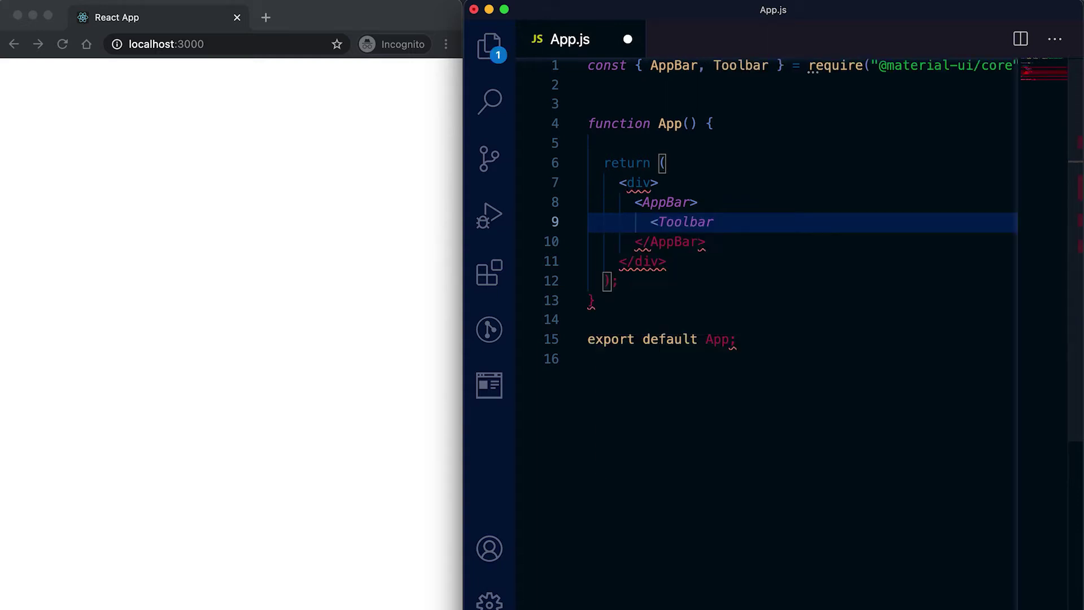
pyautogui.write('>')
pyautogui.press('Return')
pyautogui.press('super+s')
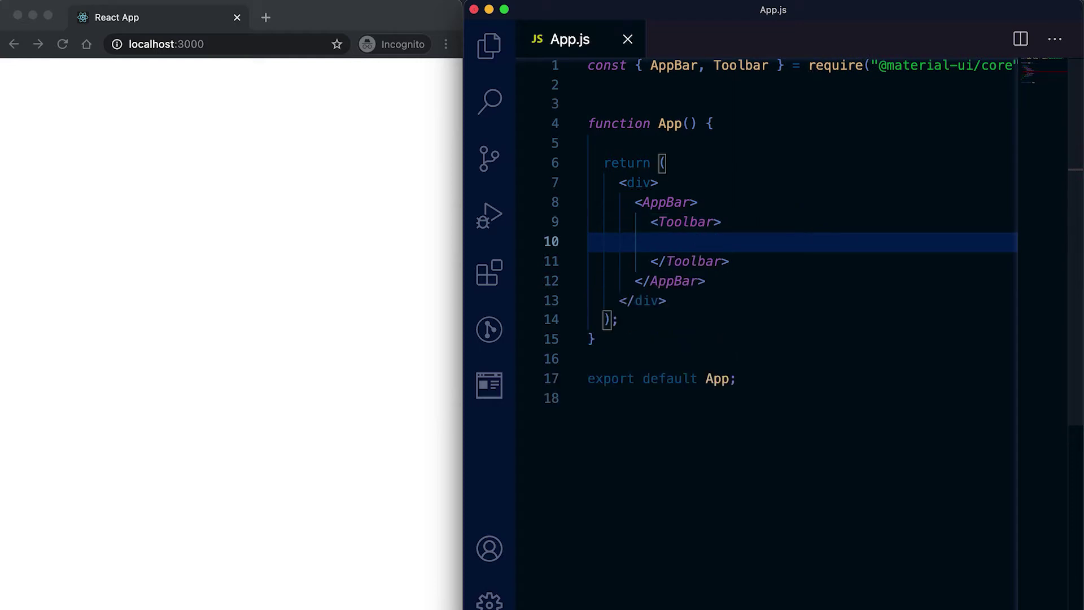
pyautogui.click(364, 205)
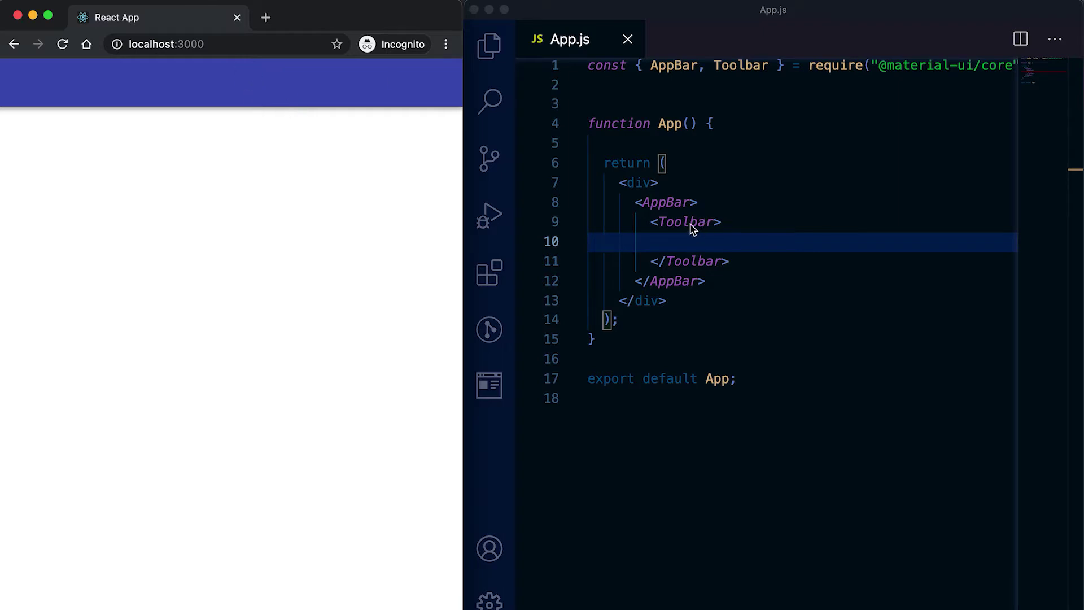
pyautogui.click(714, 222)
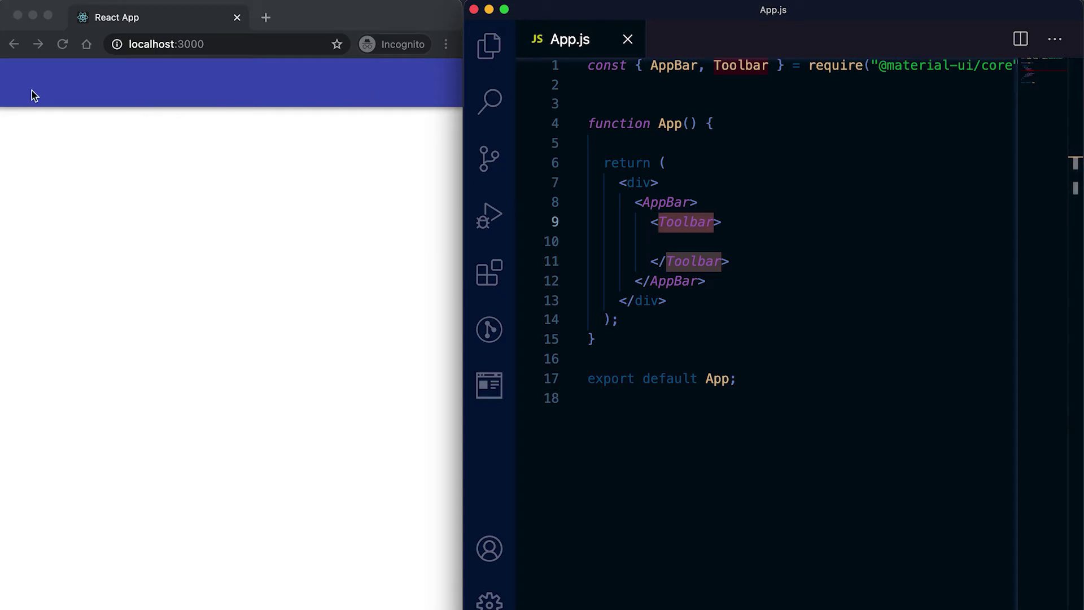
pyautogui.click(739, 234)
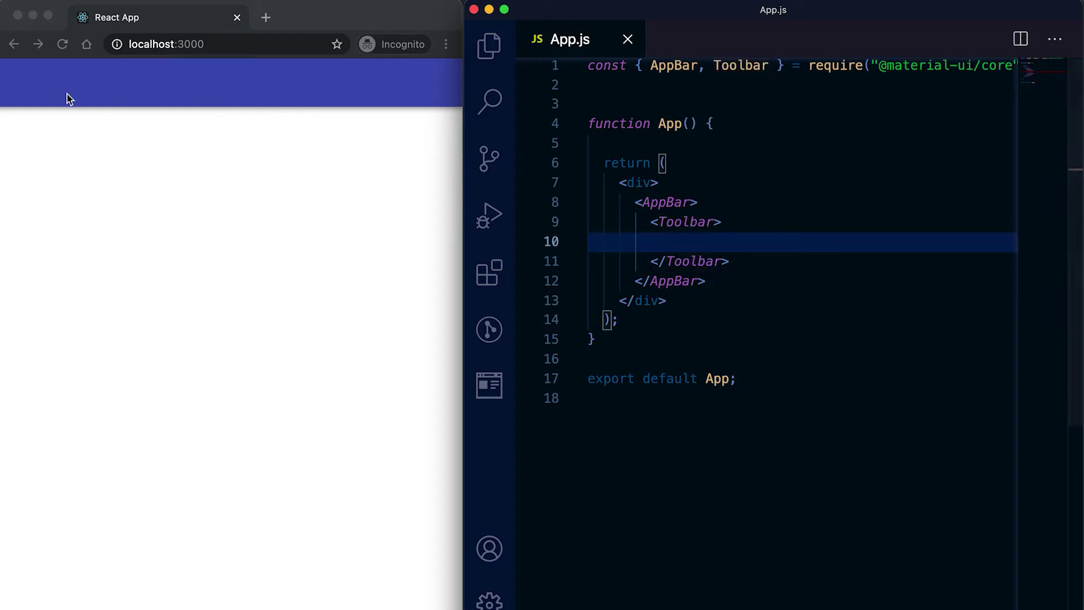
pyautogui.click(626, 85)
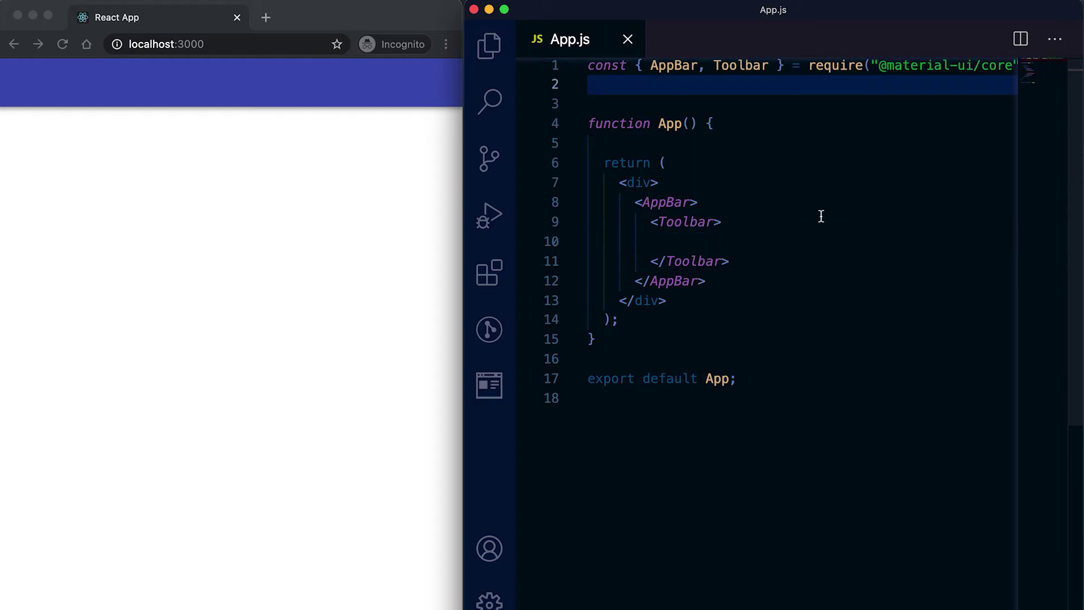
pyautogui.write('M')
pyautogui.press('BackSpace')
pyautogui.write('Me')
pyautogui.write('nuIcon')
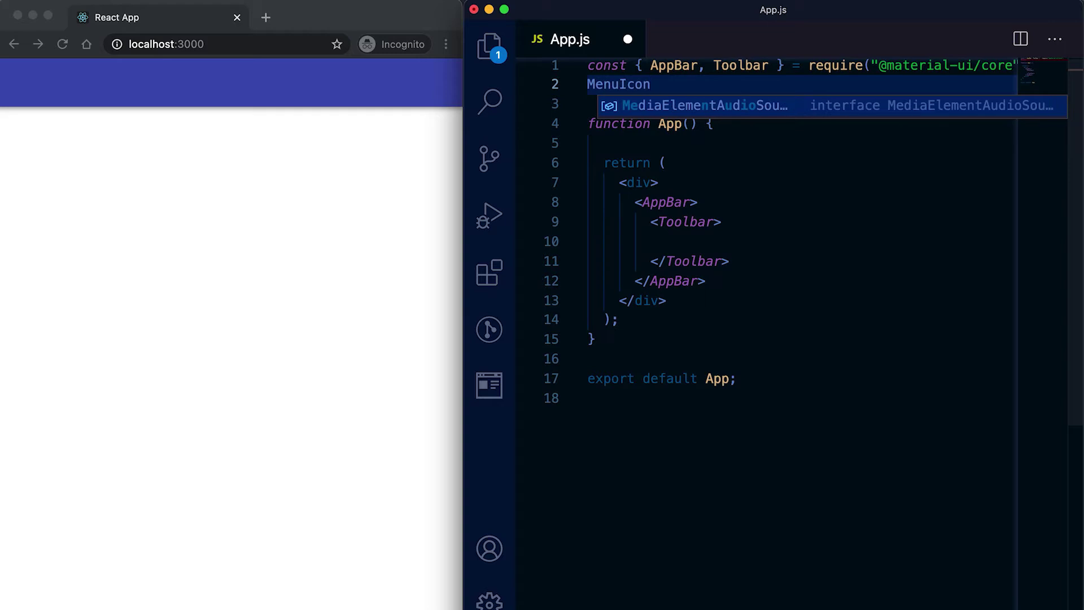
pyautogui.press('super+Left')
pyautogui.write('impo')
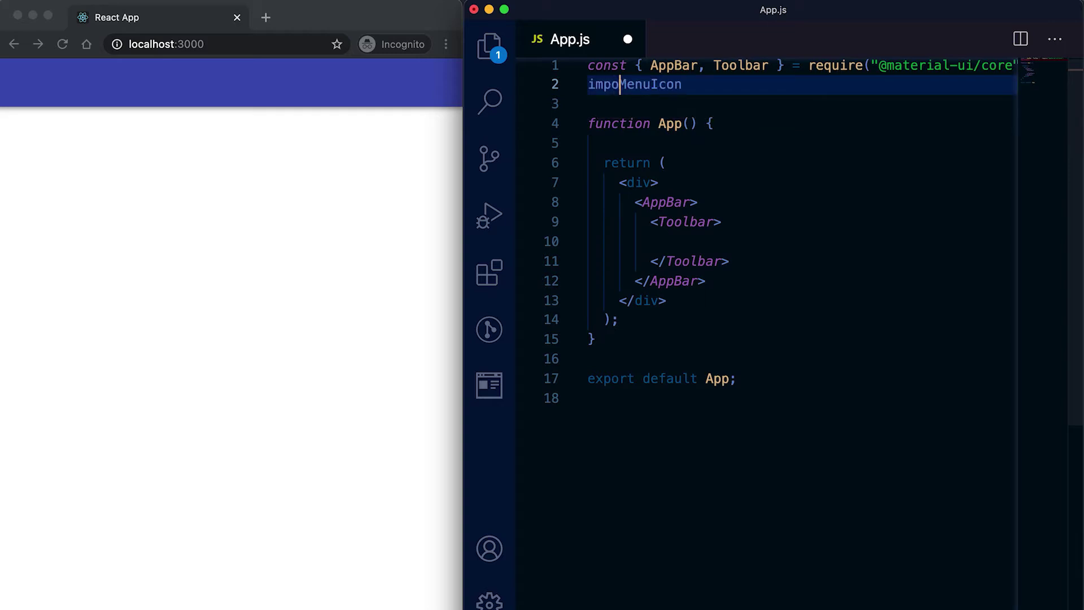
pyautogui.write('rt')
pyautogui.press('super+Right')
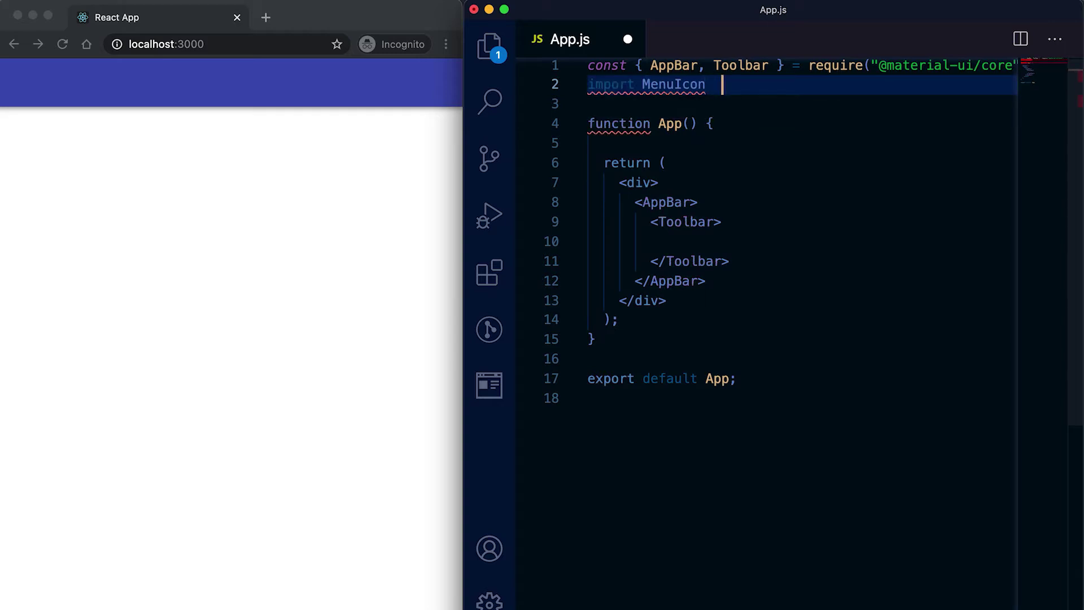
pyautogui.write("from '")
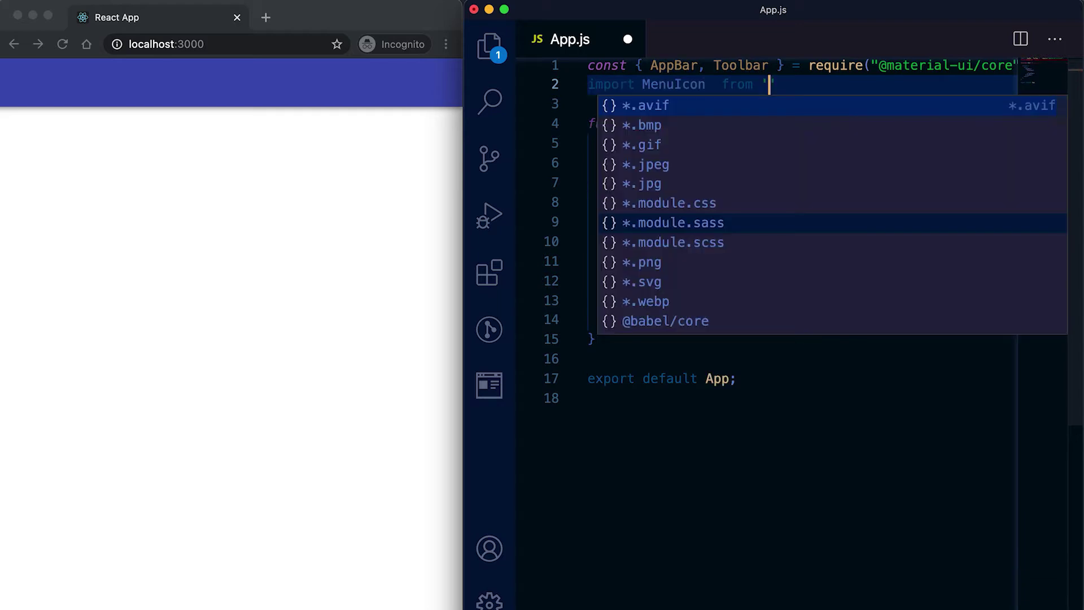
pyautogui.write('@mat')
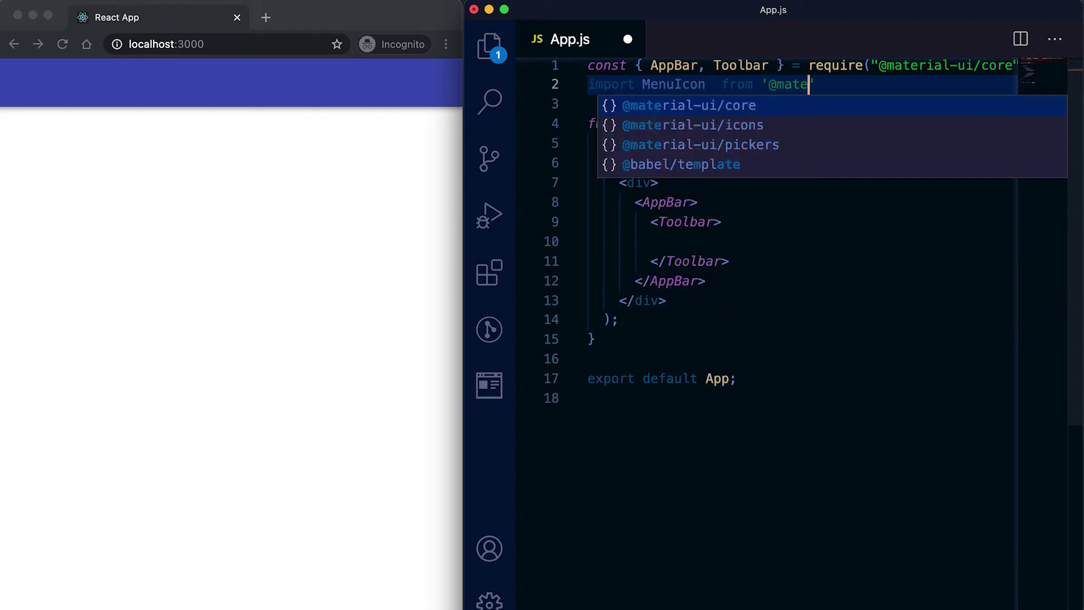
pyautogui.write('e')
pyautogui.press('Down')
pyautogui.press('Return')
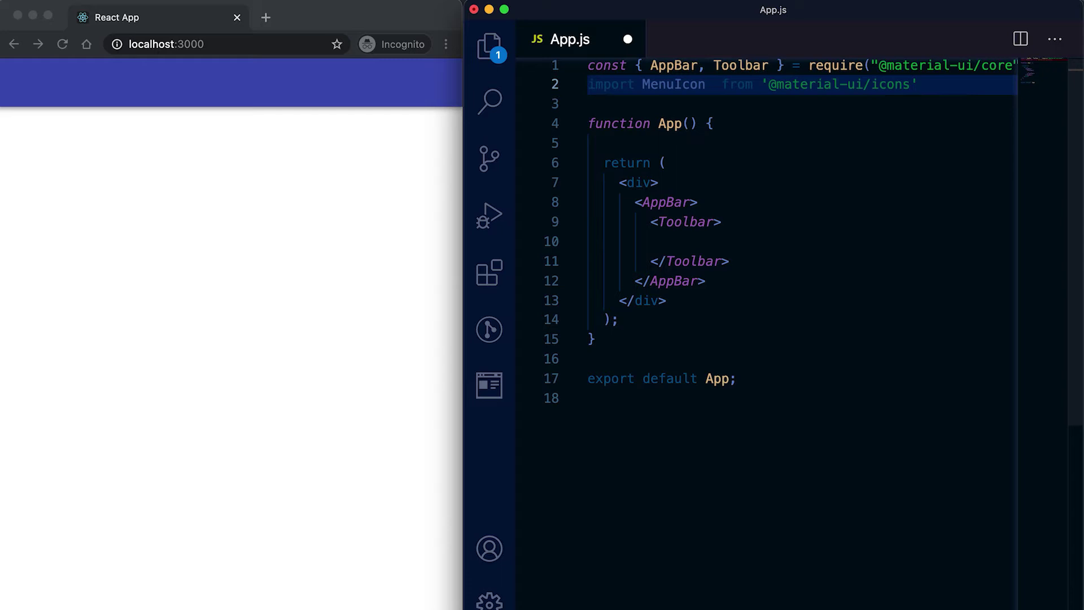
pyautogui.write('/Menu')
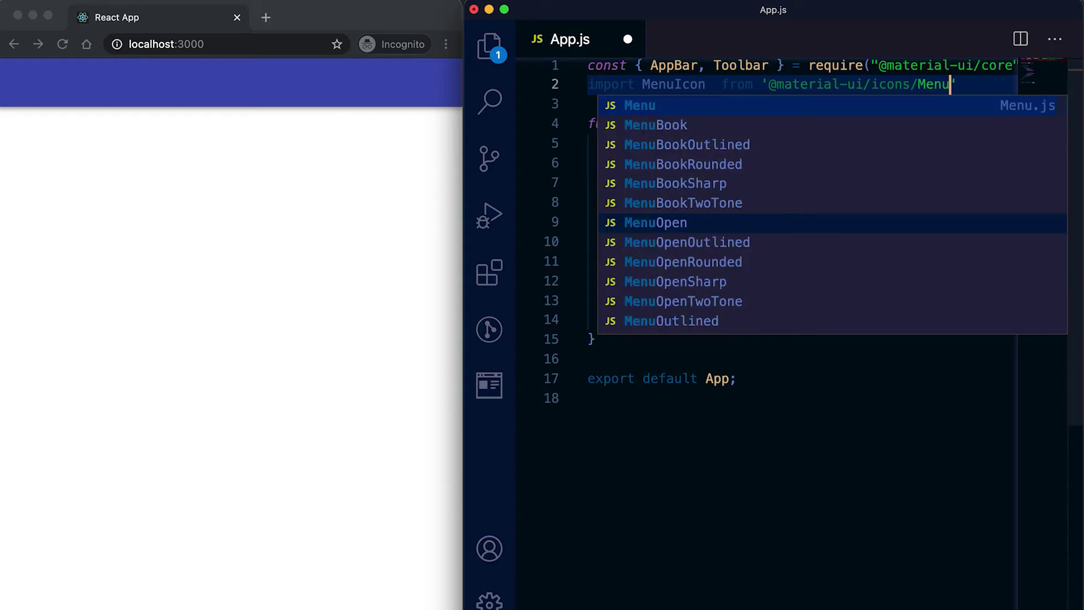
pyautogui.press('Escape')
pyautogui.doubleClick(665, 84)
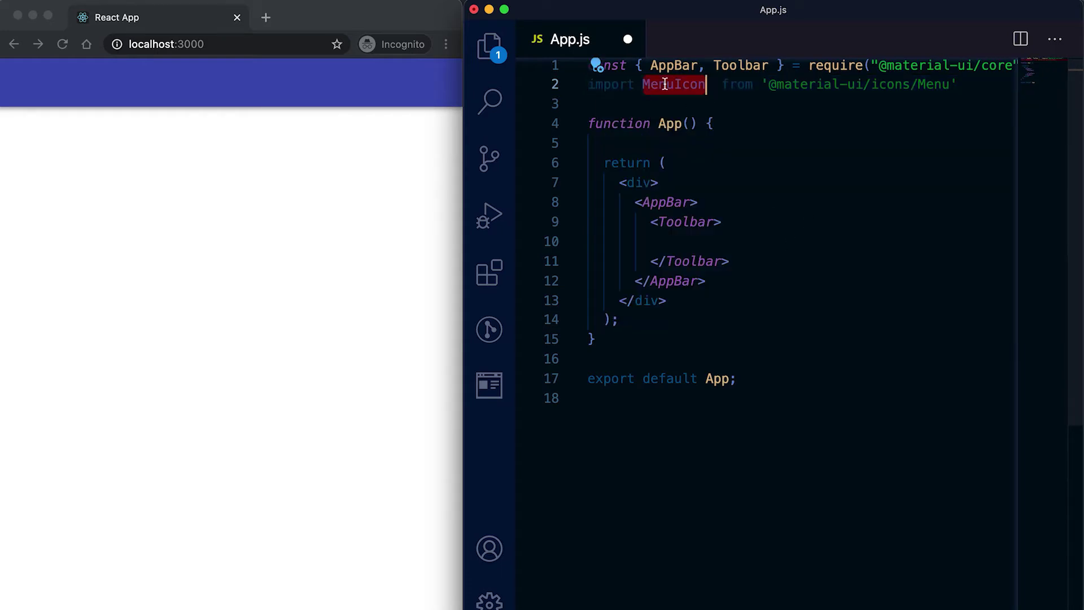
# - Put an IconButton wrapping <MenuIcon/> inside the Toolbar and save the file
pyautogui.click(708, 240)
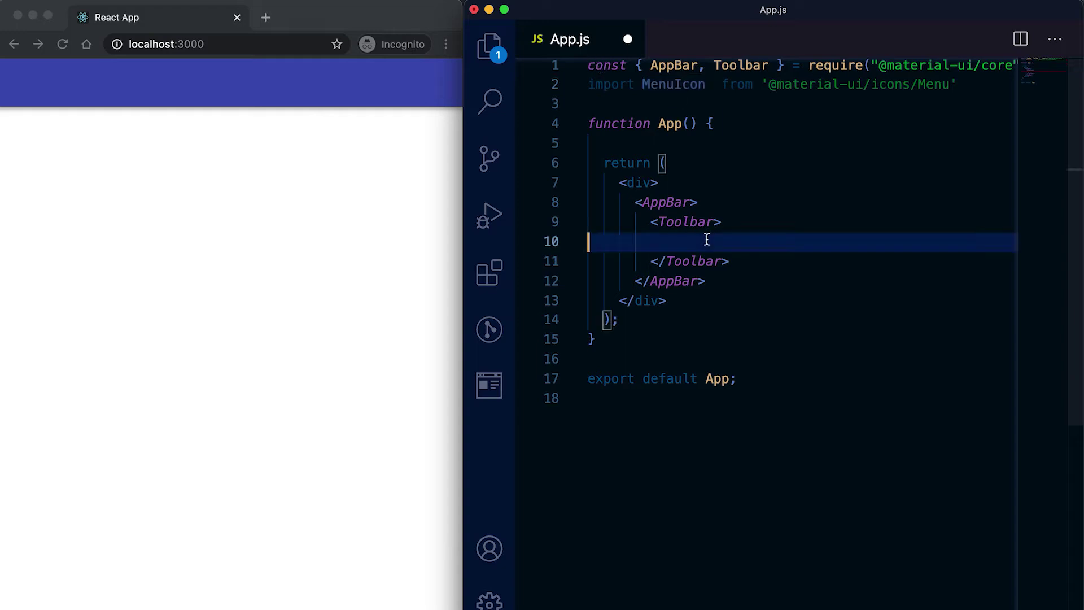
pyautogui.press('Tab')
pyautogui.press('Tab')
pyautogui.write('<')
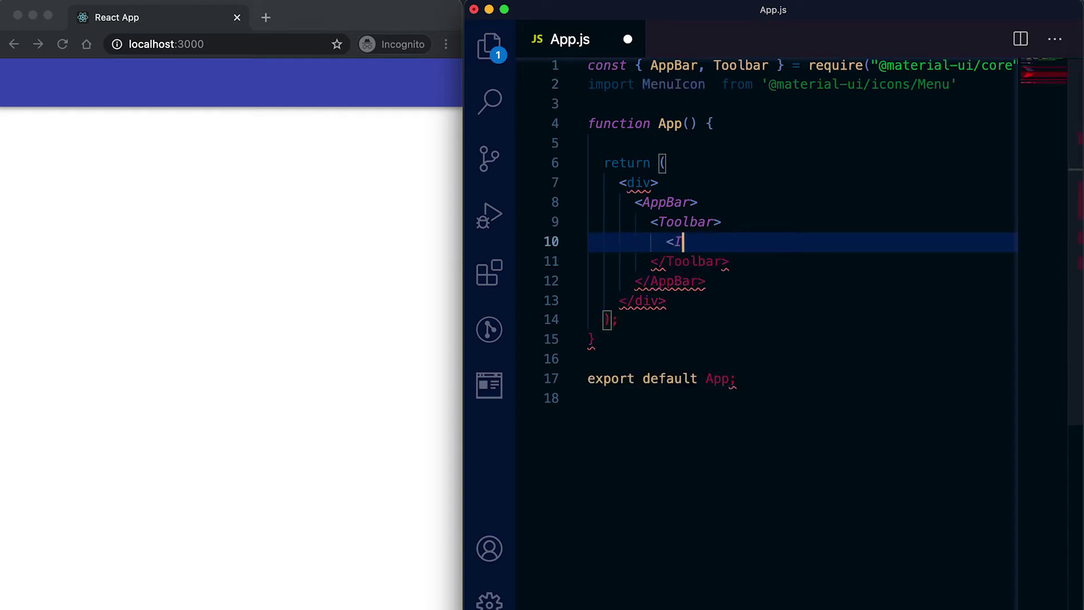
pyautogui.write('IconBu')
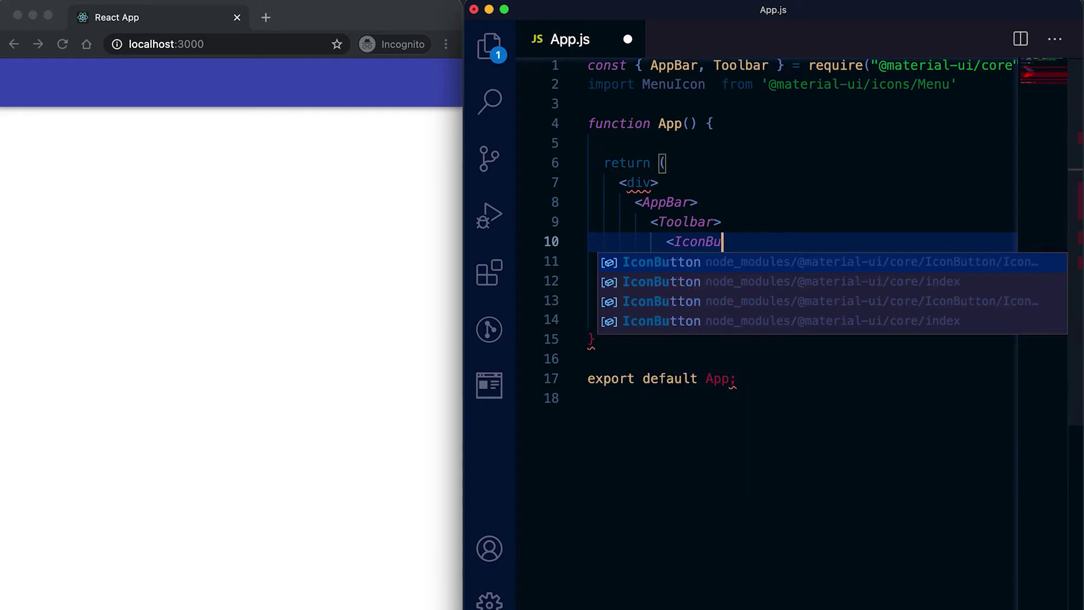
pyautogui.write('t')
pyautogui.press('Return')
pyautogui.write('>')
pyautogui.press('Return')
pyautogui.write('MenuIcon')
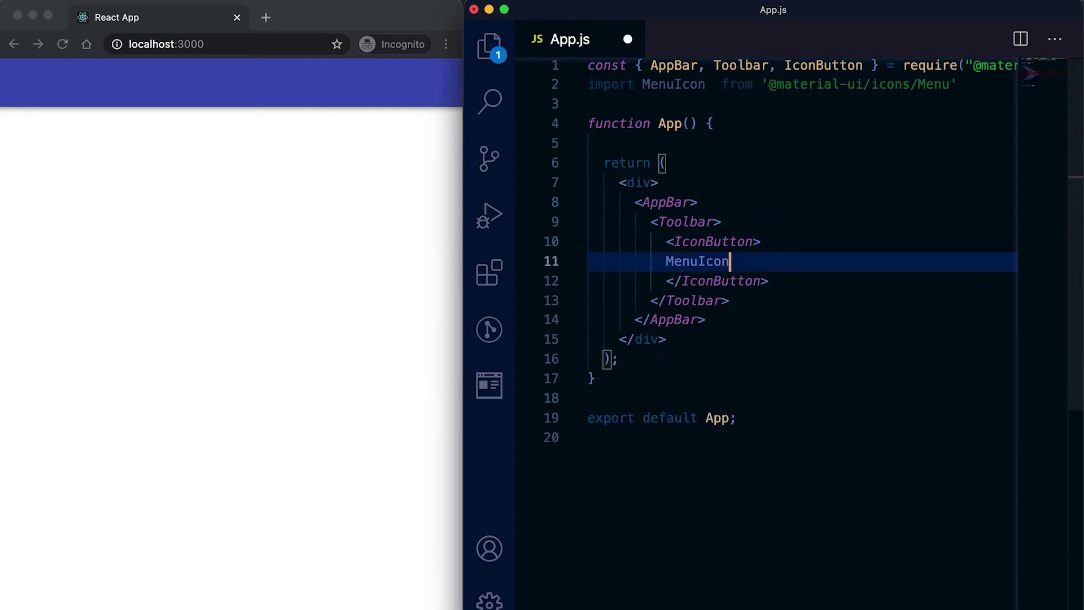
pyautogui.hotkey('shift', 'Home')
pyautogui.press('Left')
pyautogui.write('<')
pyautogui.press('End')
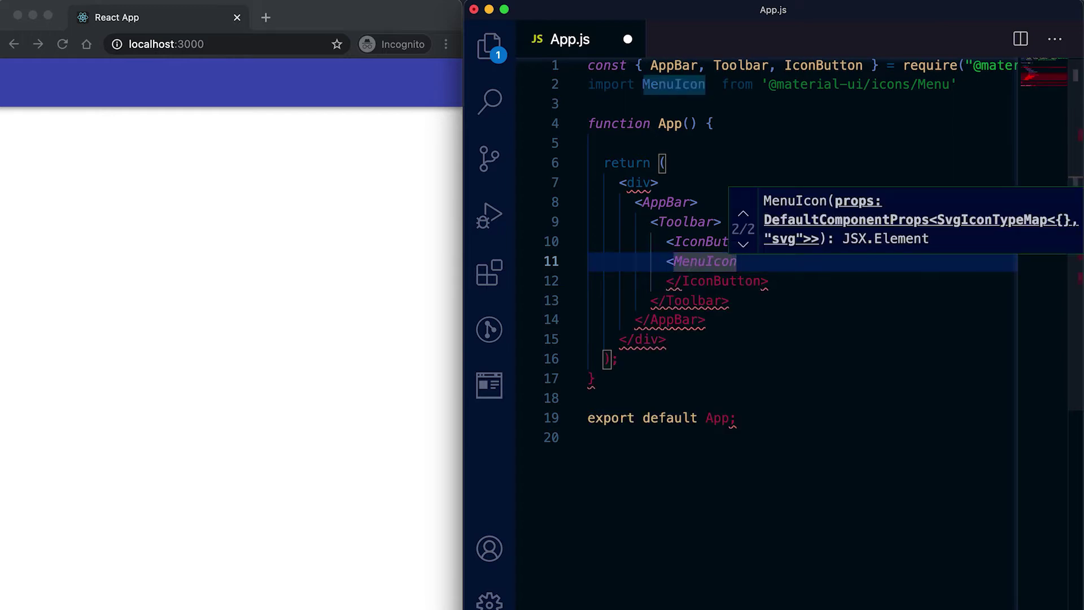
pyautogui.write('/>')
pyautogui.press('super+s')
# - Move the MenuIcon import line to the top of App.js and save
pyautogui.click(250, 200)
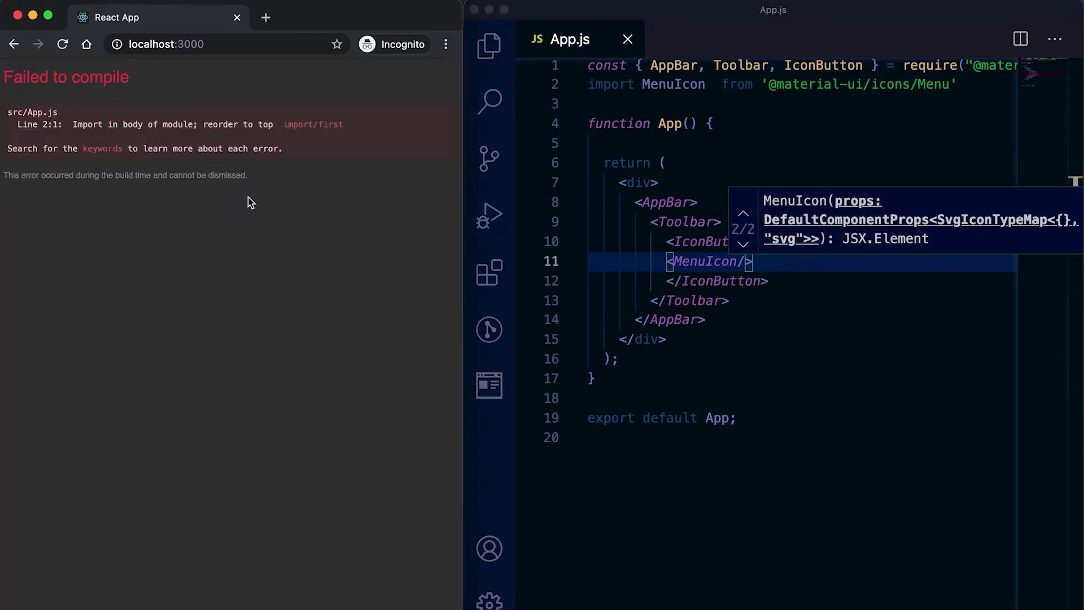
pyautogui.click(702, 103)
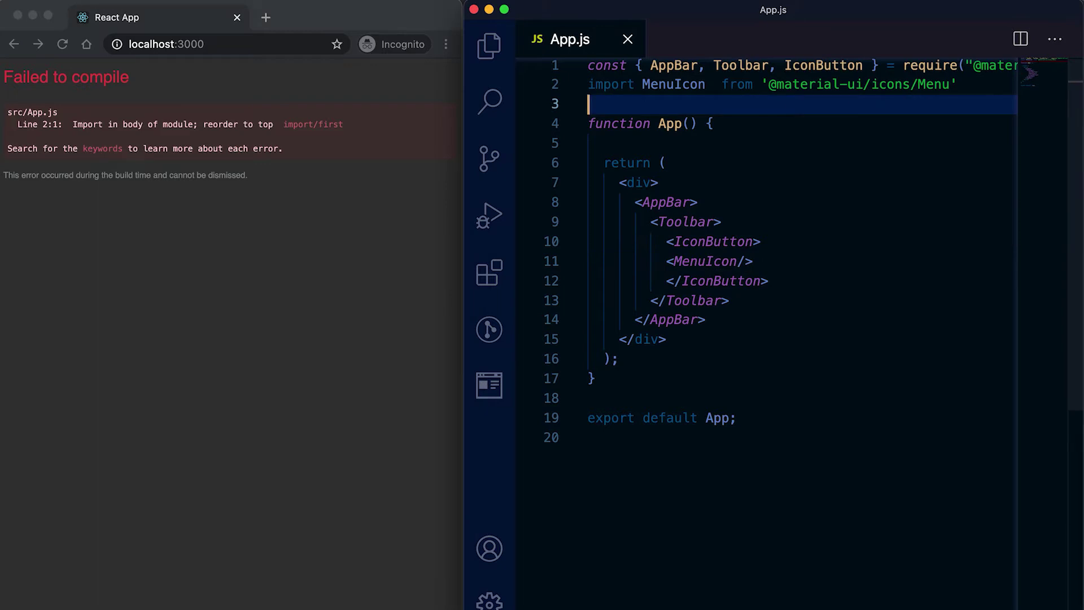
pyautogui.press('Up')
pyautogui.hotkey('shift', 'End')
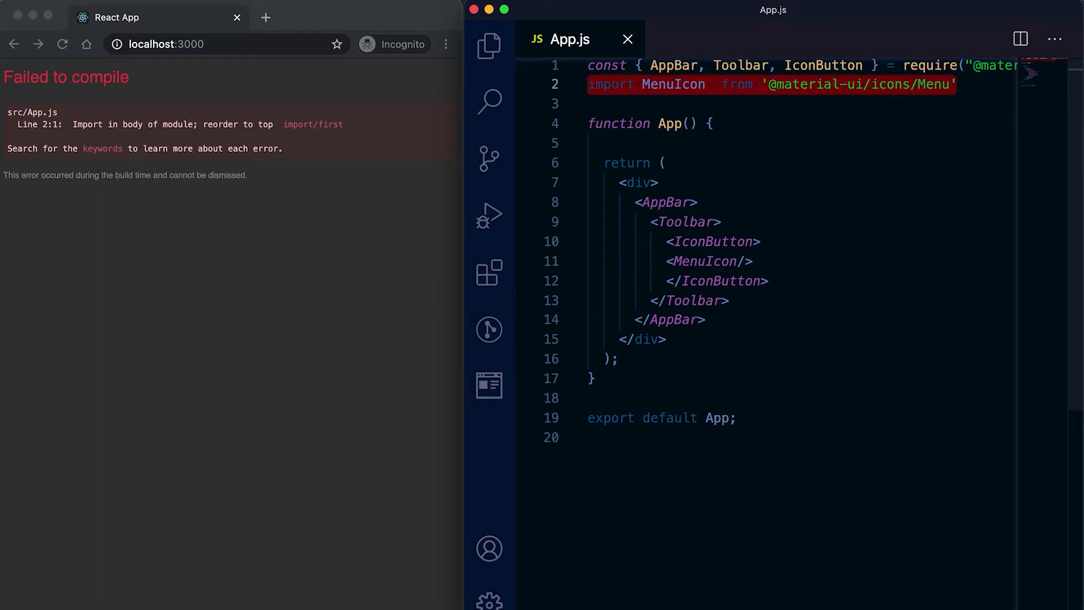
pyautogui.press('super+x')
pyautogui.press('Up')
pyautogui.press('Return')
pyautogui.press('Return')
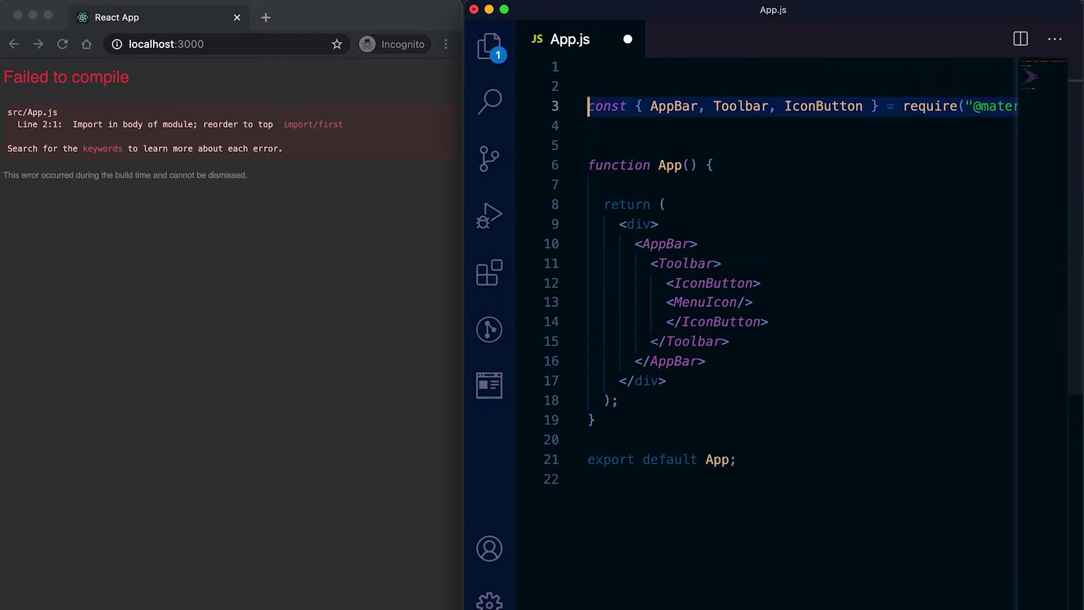
pyautogui.press('Up')
pyautogui.press('Up')
pyautogui.press('super+v')
pyautogui.press('super+s')
# - Confirm the menu icon renders, then indent <MenuIcon/> inside the IconButton
pyautogui.click(124, 264)
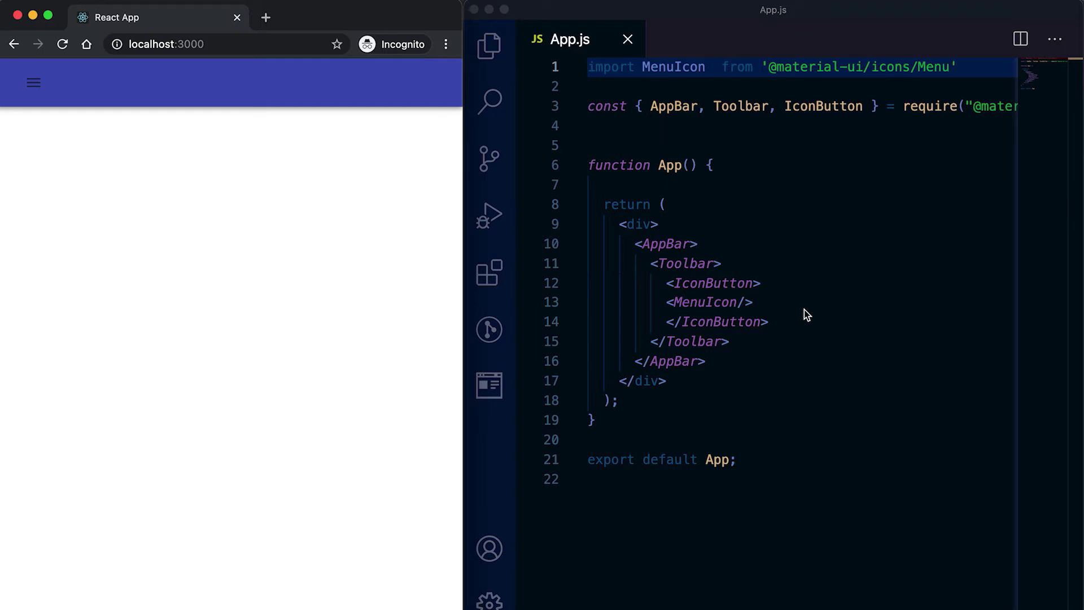
pyautogui.click(669, 302)
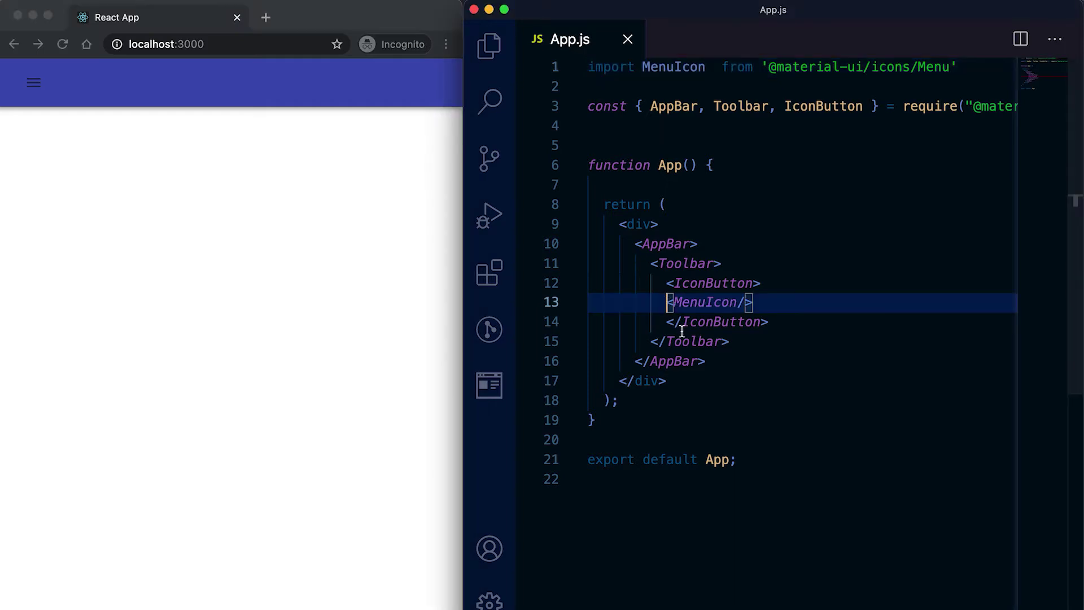
pyautogui.press('Tab')
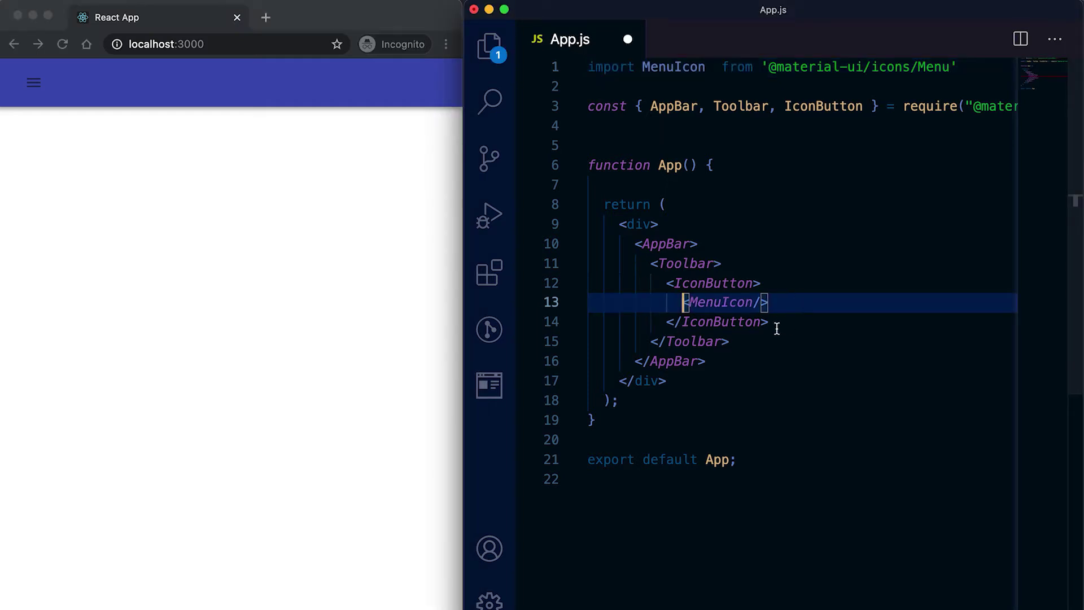
# - Add a Typography reading 'This is a heading' after the IconButton, save, and view it
pyautogui.click(776, 327)
pyautogui.press('Return')
pyautogui.write('<')
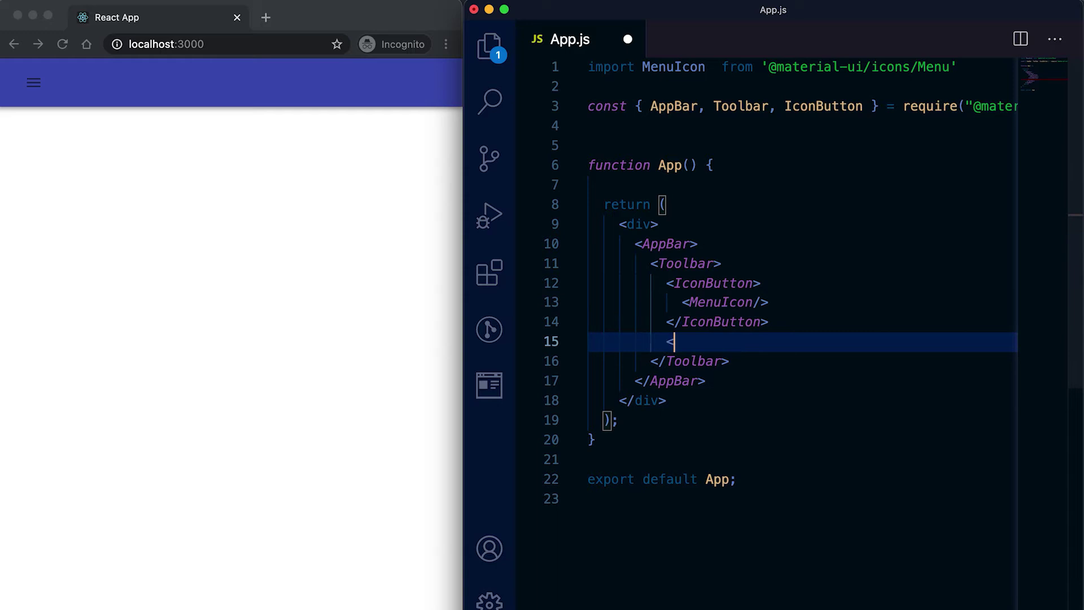
pyautogui.write('Typog')
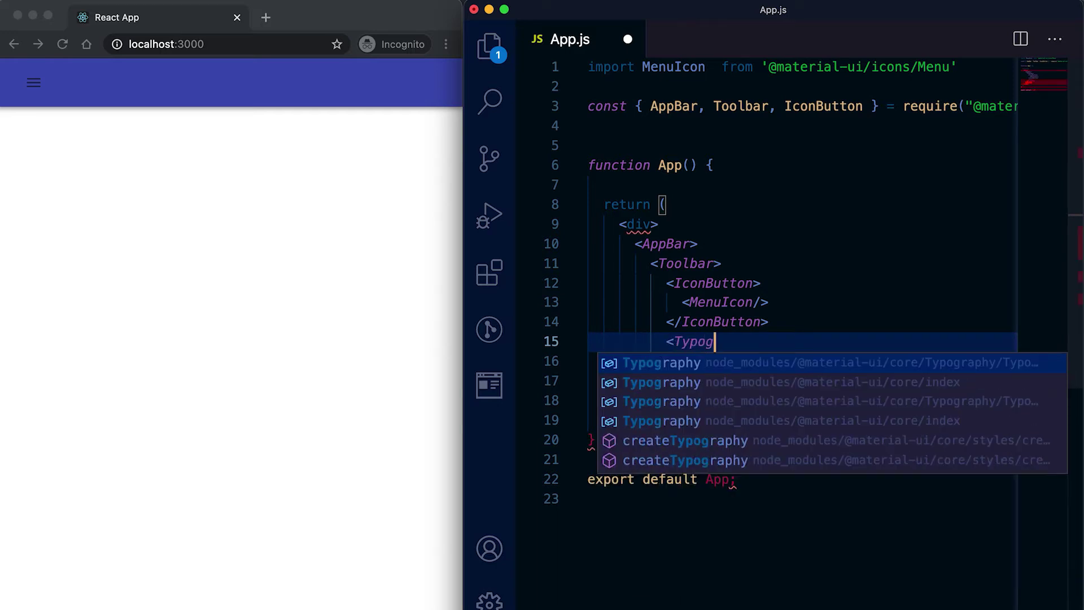
pyautogui.write('raphy')
pyautogui.press('Return')
pyautogui.write('>')
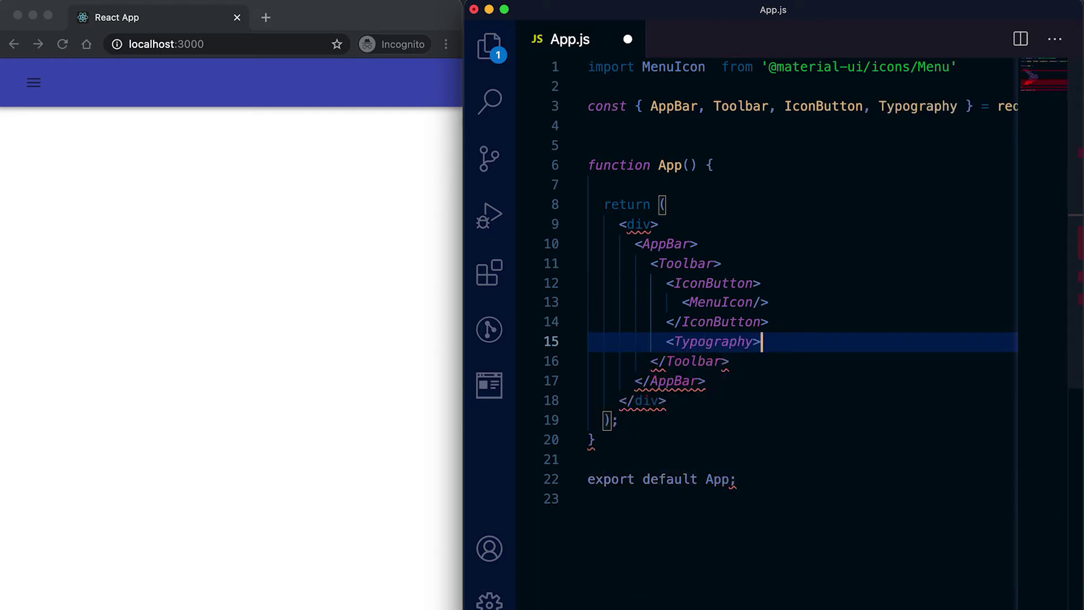
pyautogui.press('Return')
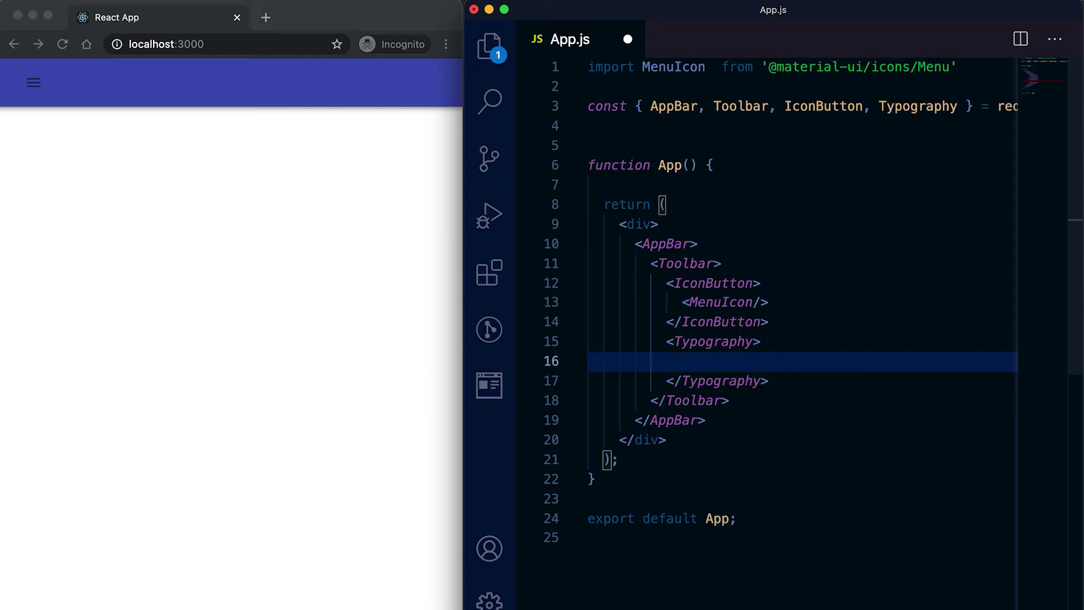
pyautogui.write('This is ')
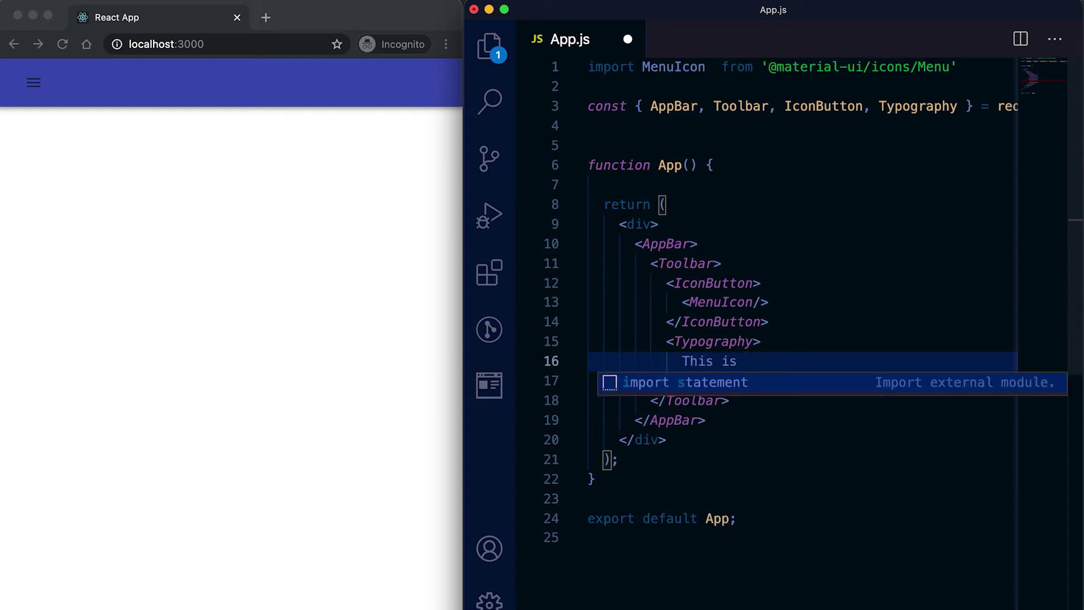
pyautogui.write('a he')
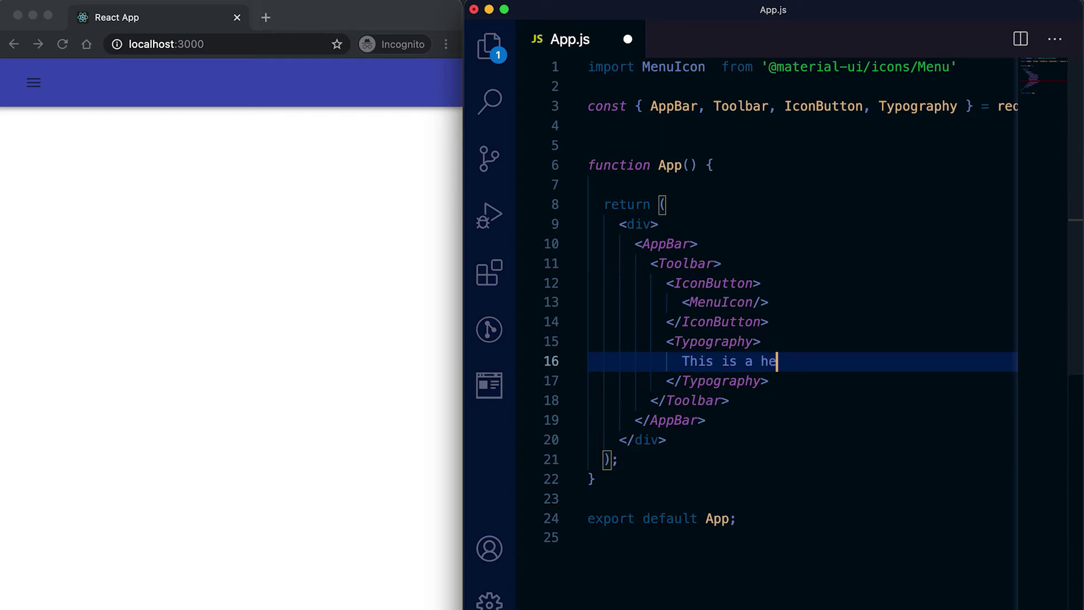
pyautogui.write('ading')
pyautogui.press('cmd+s')
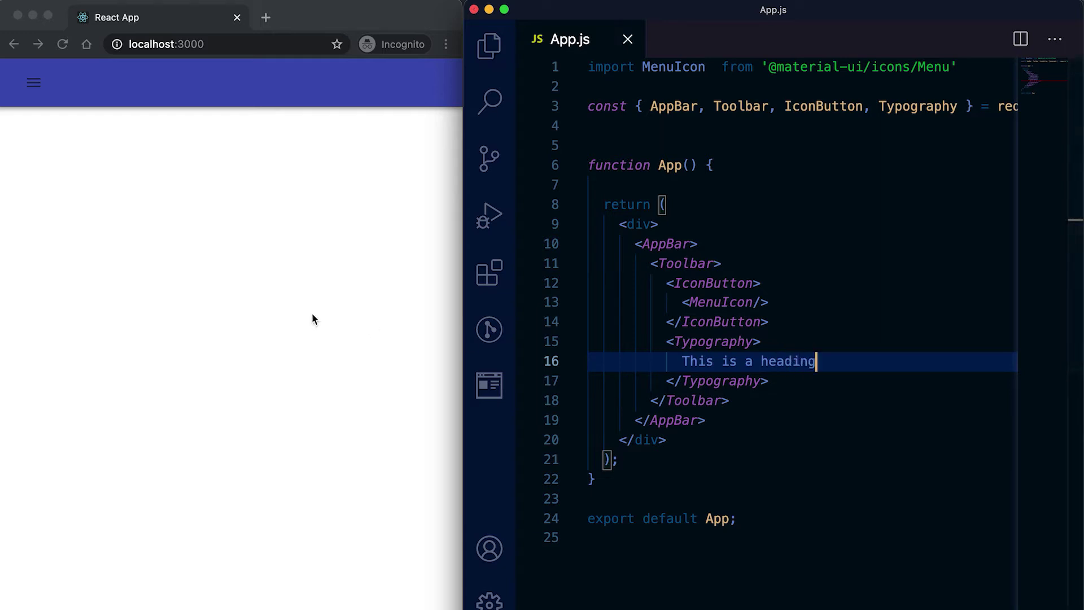
pyautogui.click(312, 314)
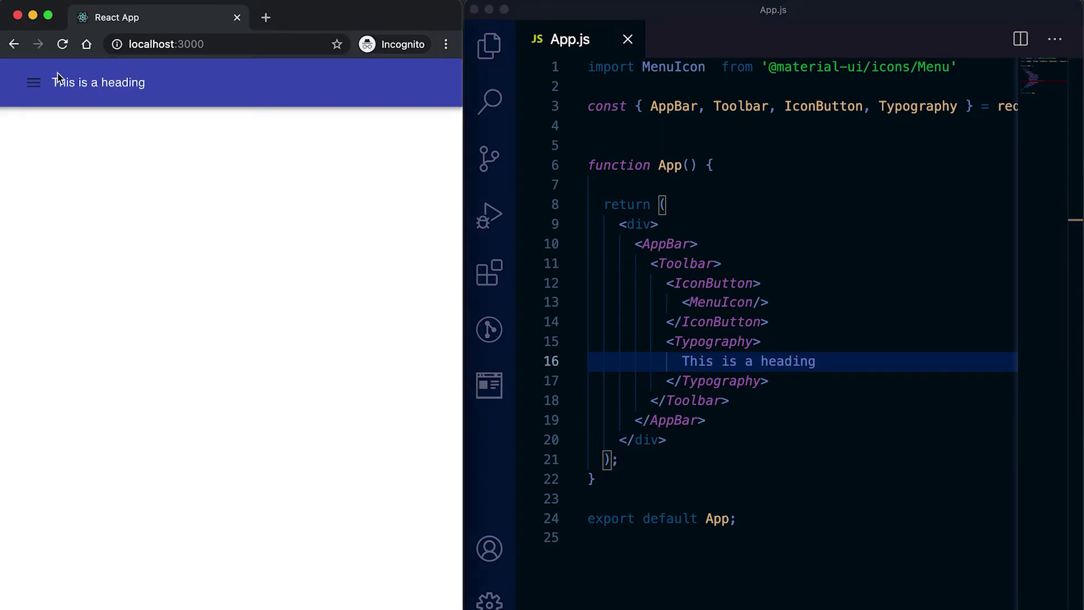
# - Give the Typography variant='h6', save, and view the larger heading
pyautogui.click(773, 344)
pyautogui.press('Left')
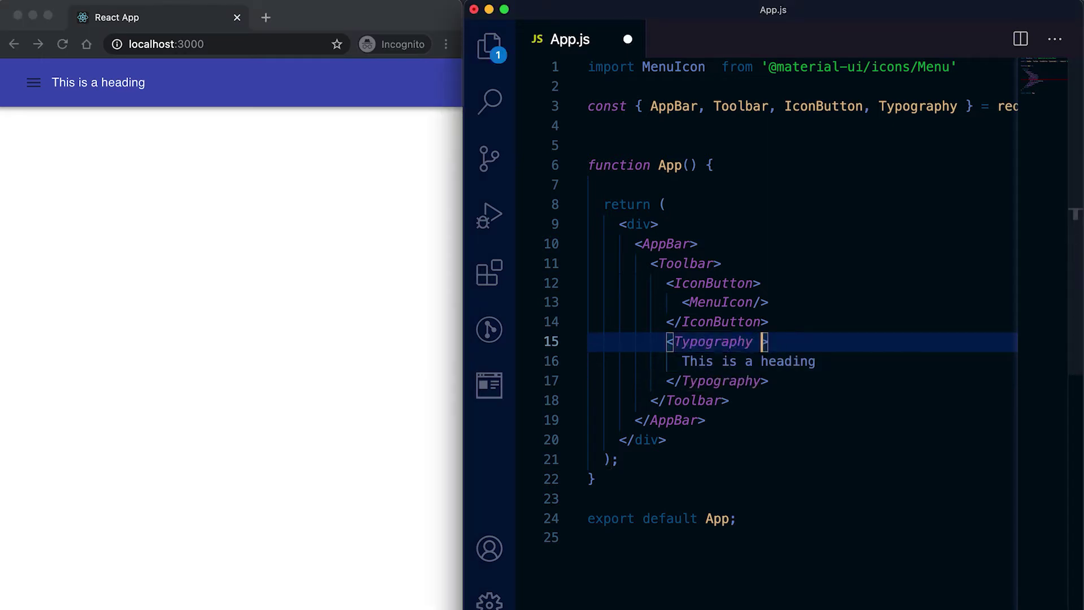
pyautogui.write('variant')
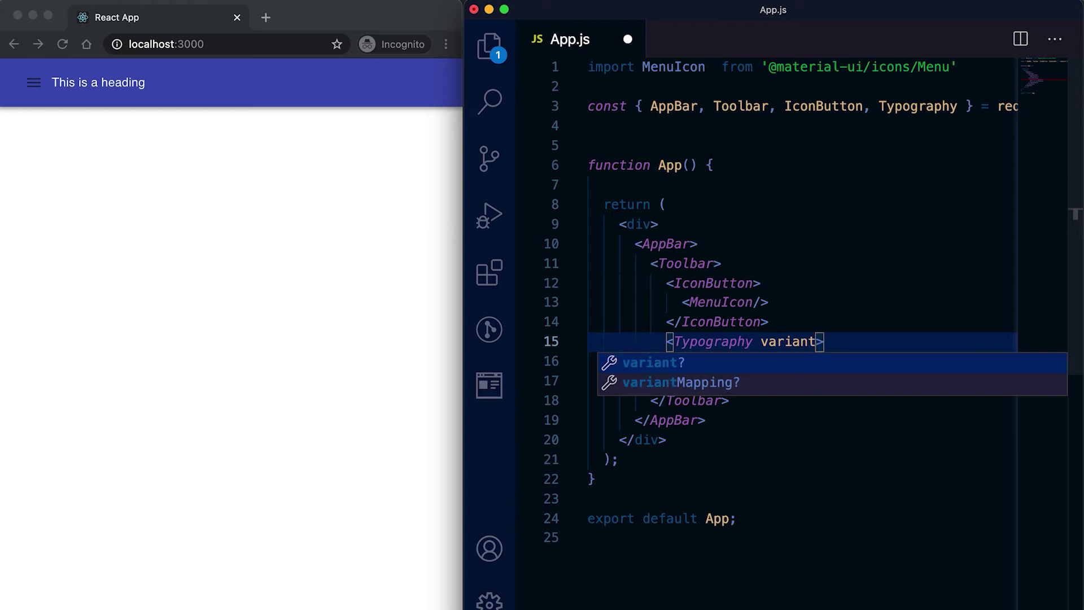
pyautogui.write("='h")
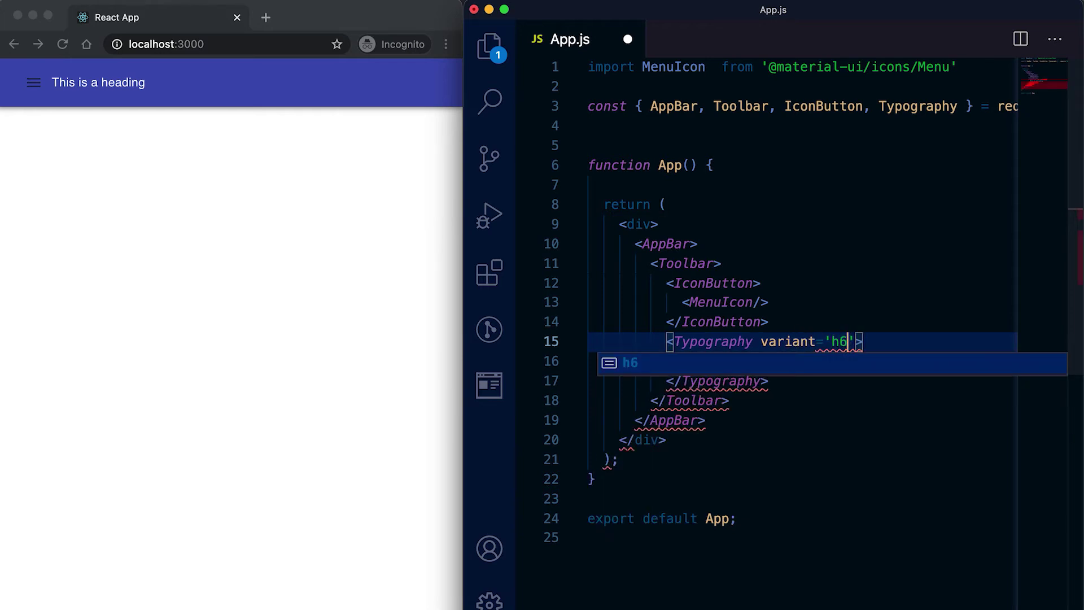
pyautogui.write('6')
pyautogui.press('Escape')
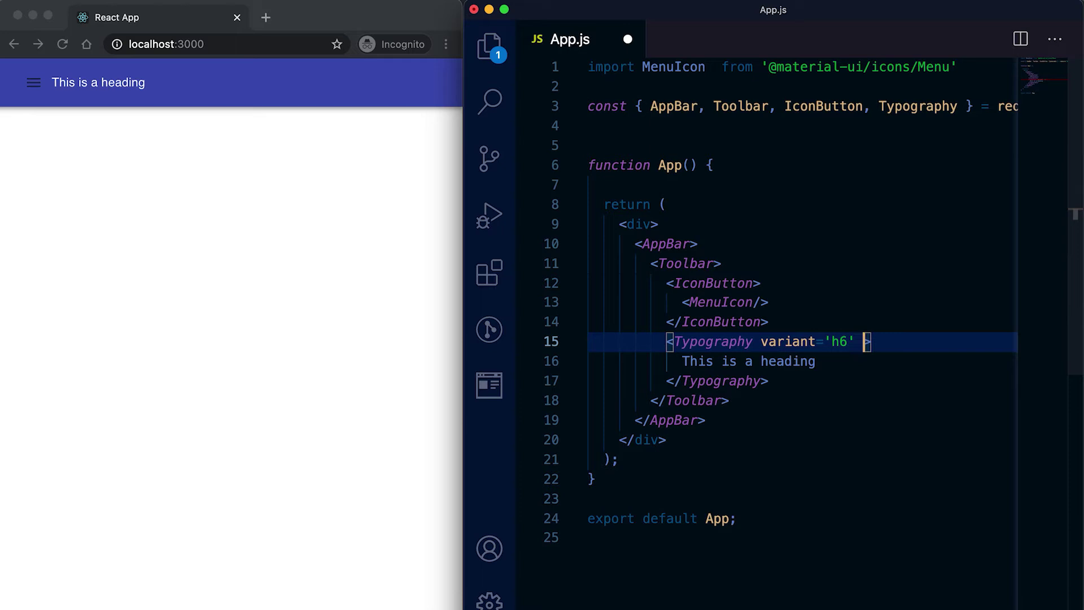
pyautogui.press('super+s')
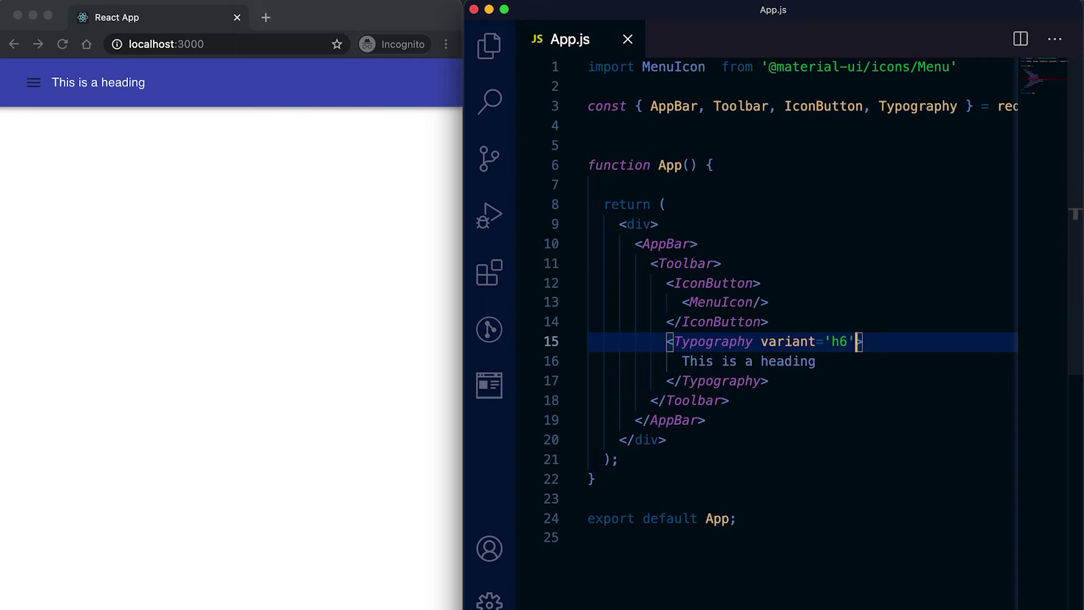
pyautogui.click(258, 327)
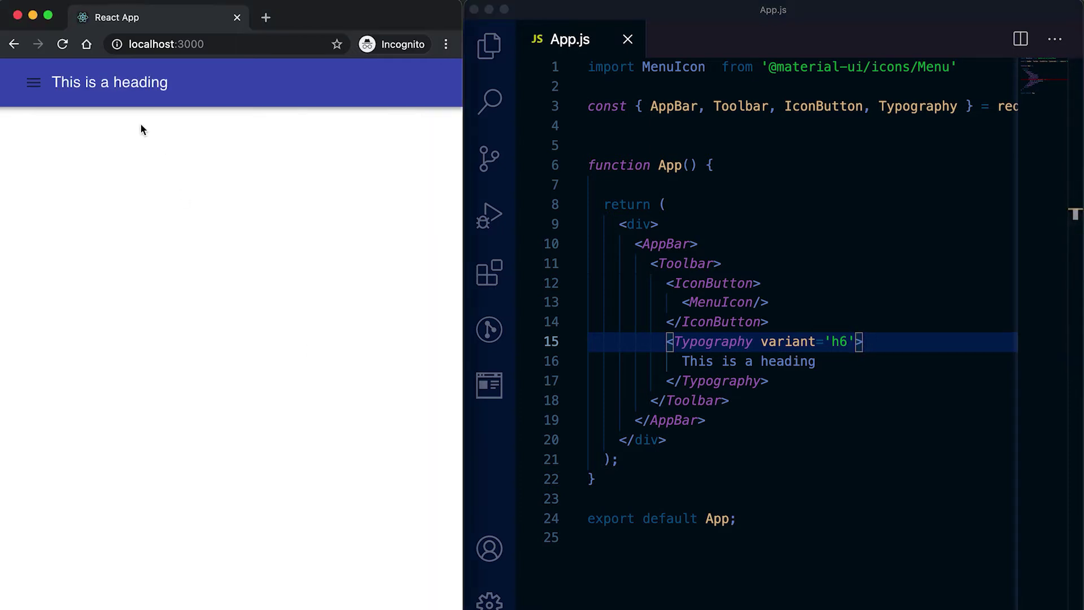
pyautogui.click(786, 384)
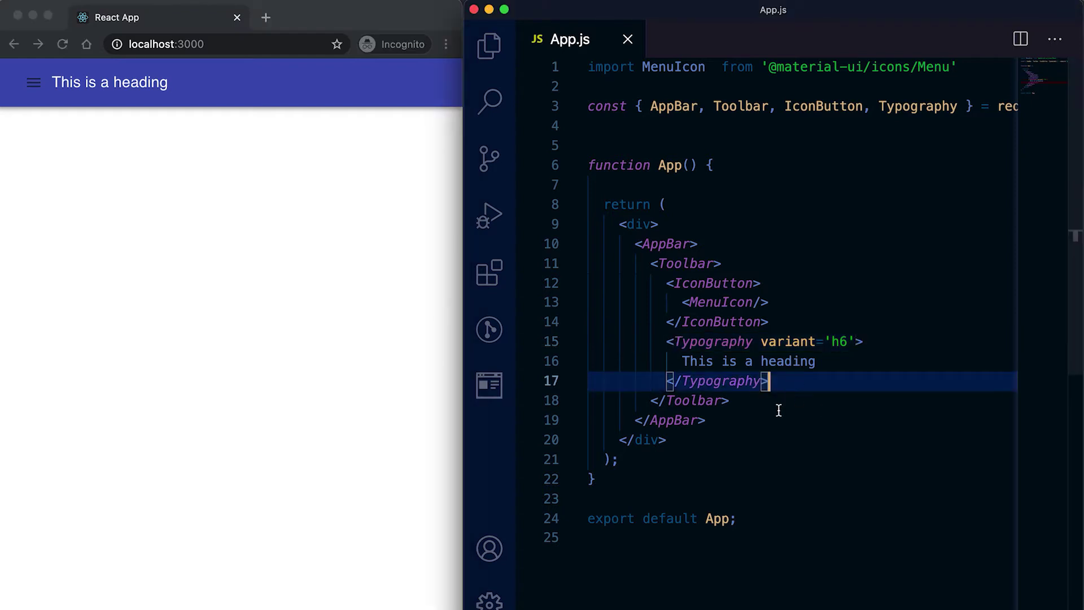
# - Add an auto-imported Button reading 'Sign In' after the heading and save
pyautogui.press('Return')
pyautogui.write('<')
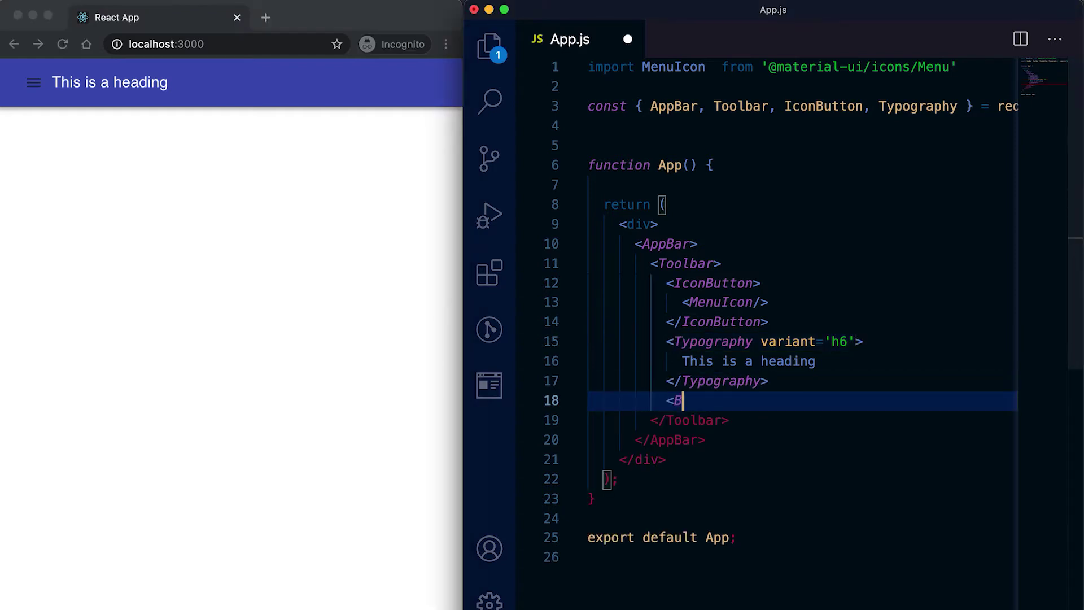
pyautogui.write('Button')
pyautogui.press('Return')
pyautogui.write('></Button>')
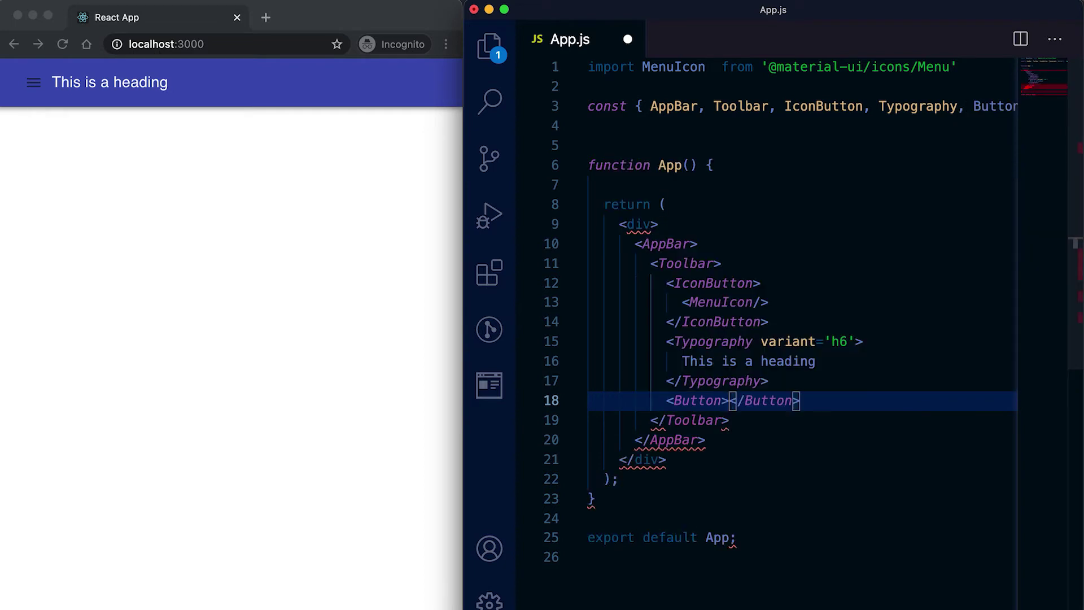
pyautogui.press('Return')
pyautogui.write('S')
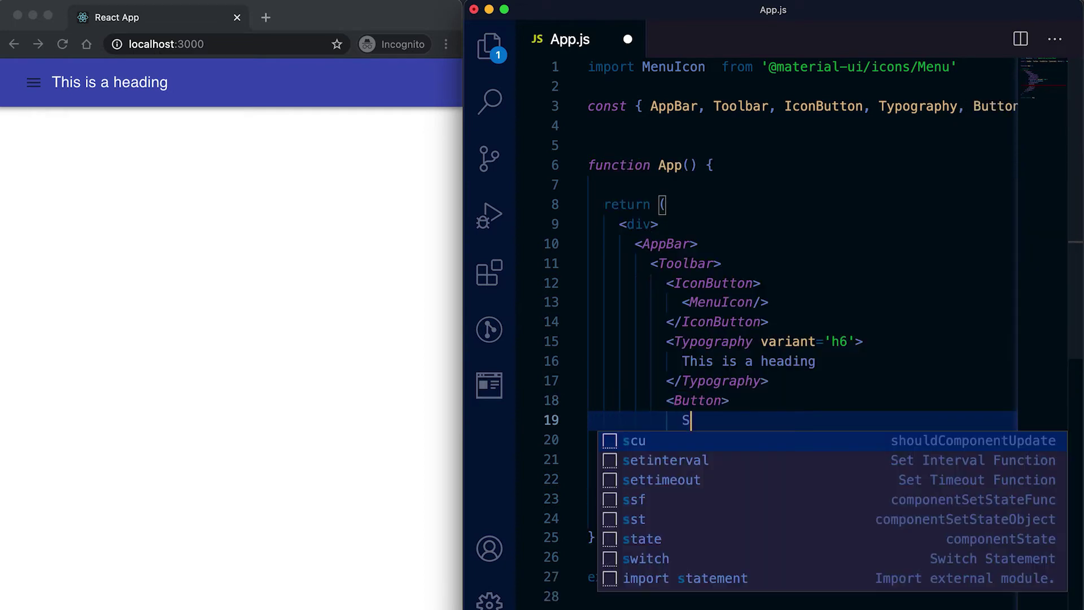
pyautogui.write('ign In')
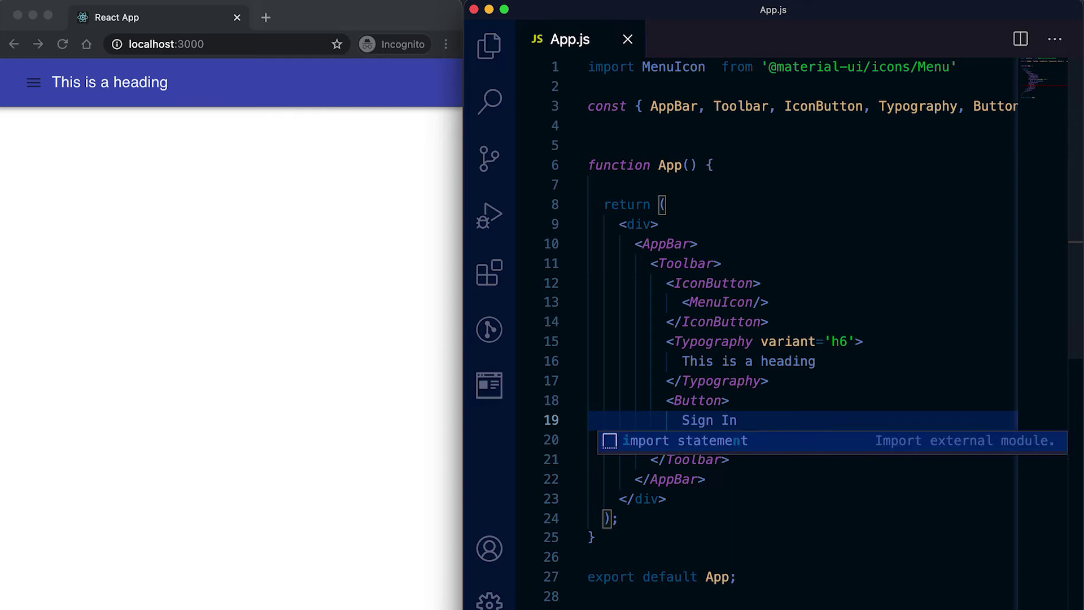
pyautogui.hotkey('ctrl', 's')
pyautogui.click(186, 63)
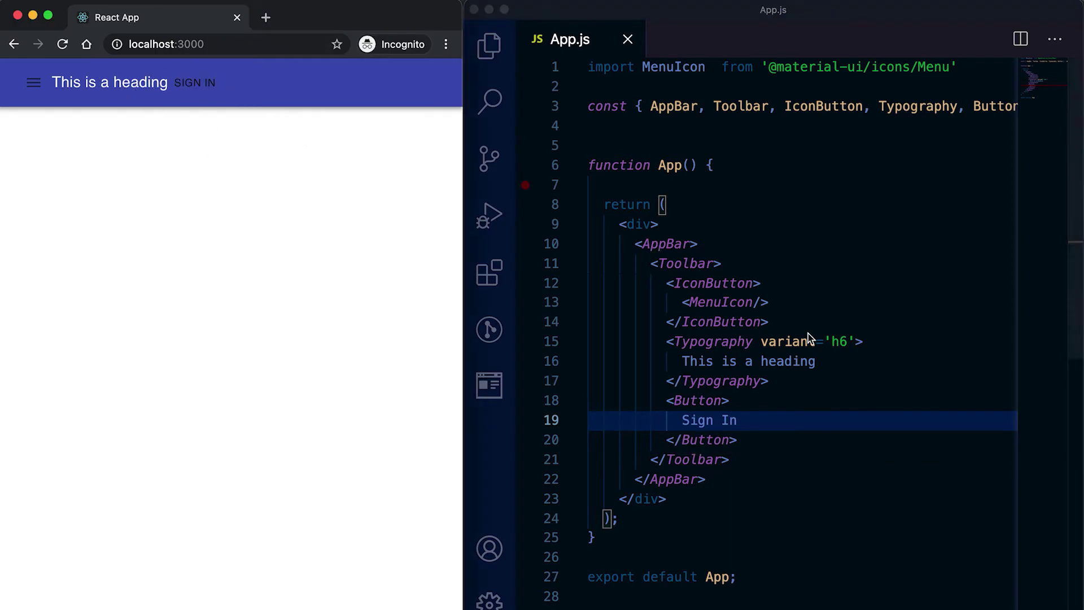
# - Add style={{flexGrow: 1}} to the heading's Typography, save, and check the browser
pyautogui.click(862, 341)
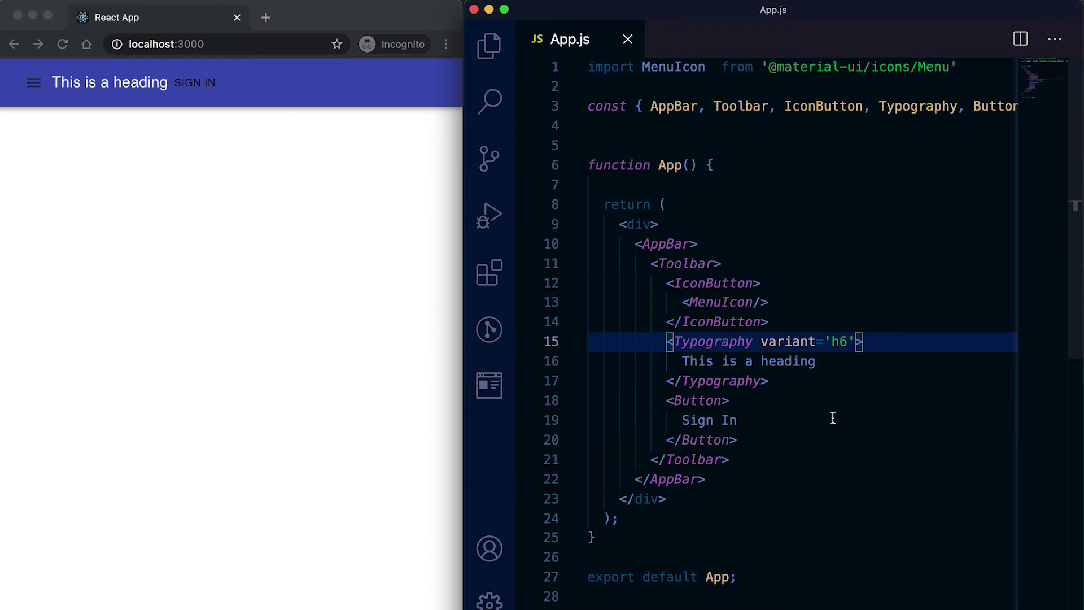
pyautogui.write('style')
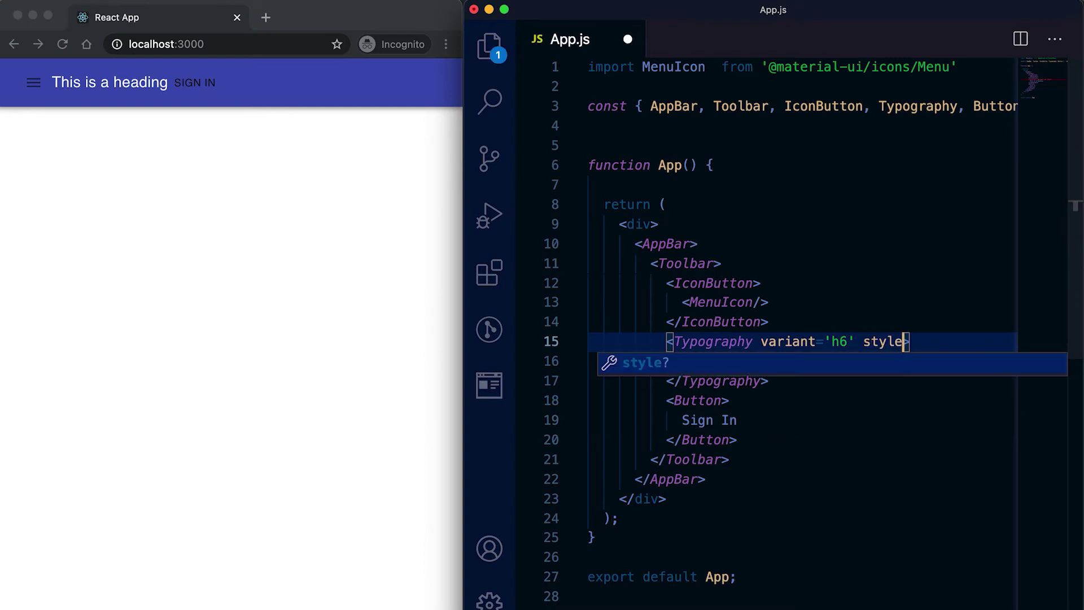
pyautogui.write('={{flex')
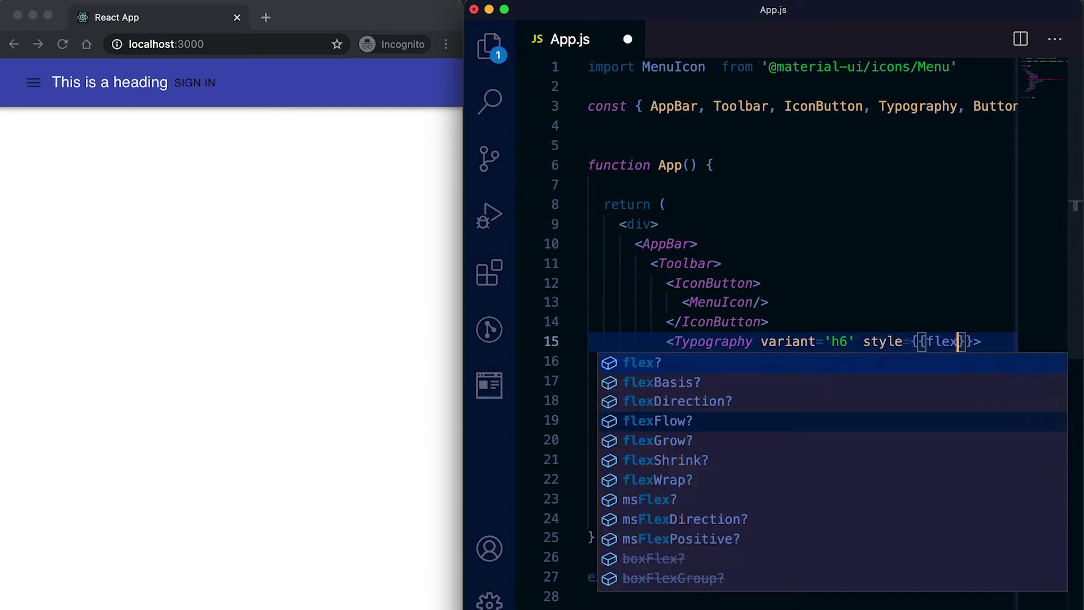
pyautogui.write('f')
pyautogui.press('BackSpace')
pyautogui.write('Grow: 1')
pyautogui.press('super+s')
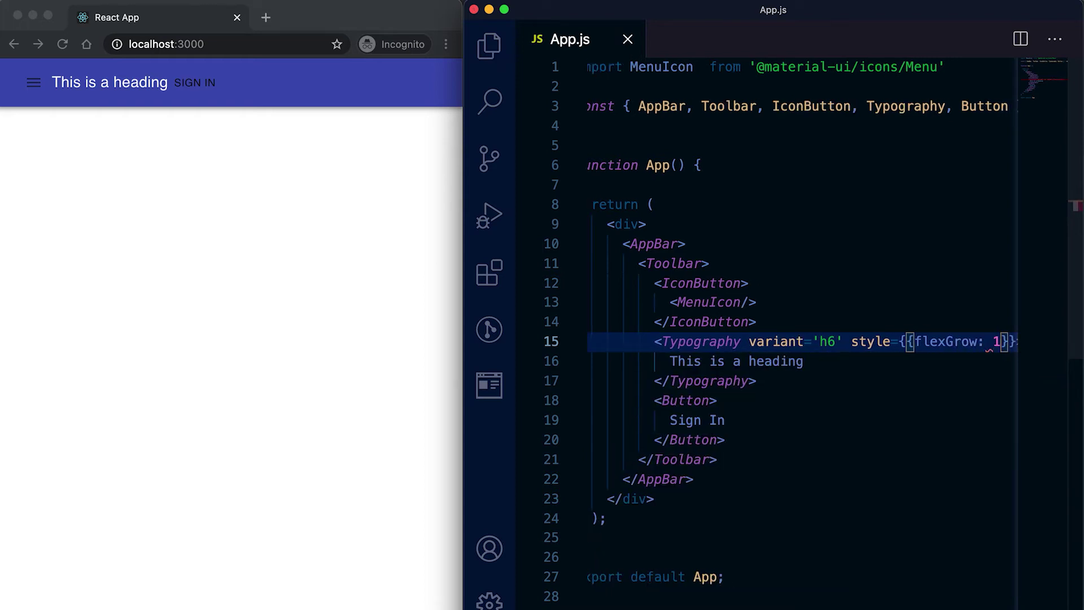
pyautogui.click(372, 359)
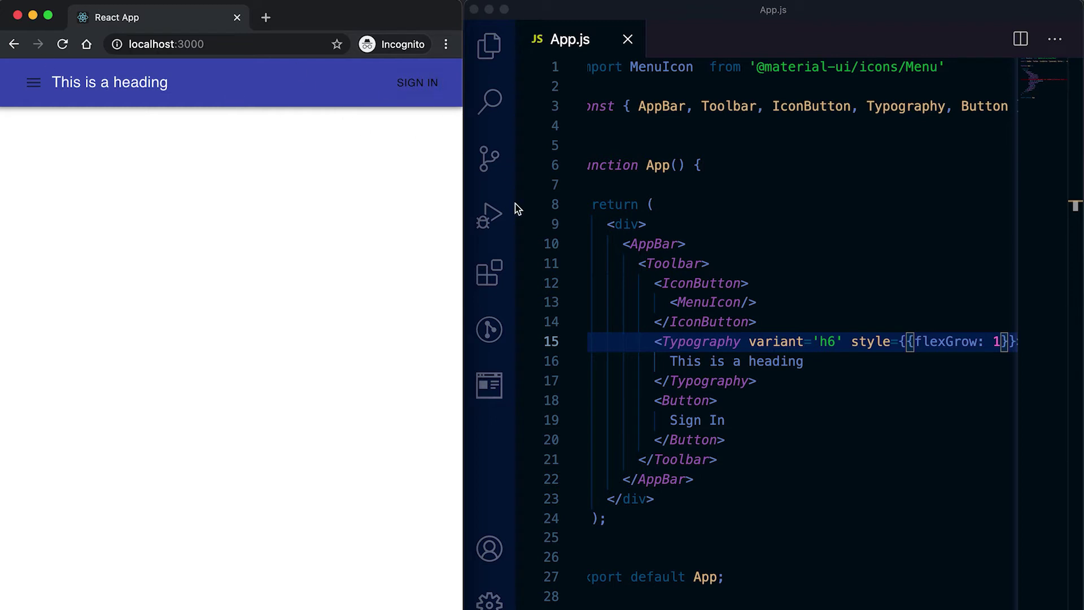
# - Import colors and set the AppBar backgroundColor to colors.brown[500], then save and view
pyautogui.click(632, 109)
pyautogui.write('col')
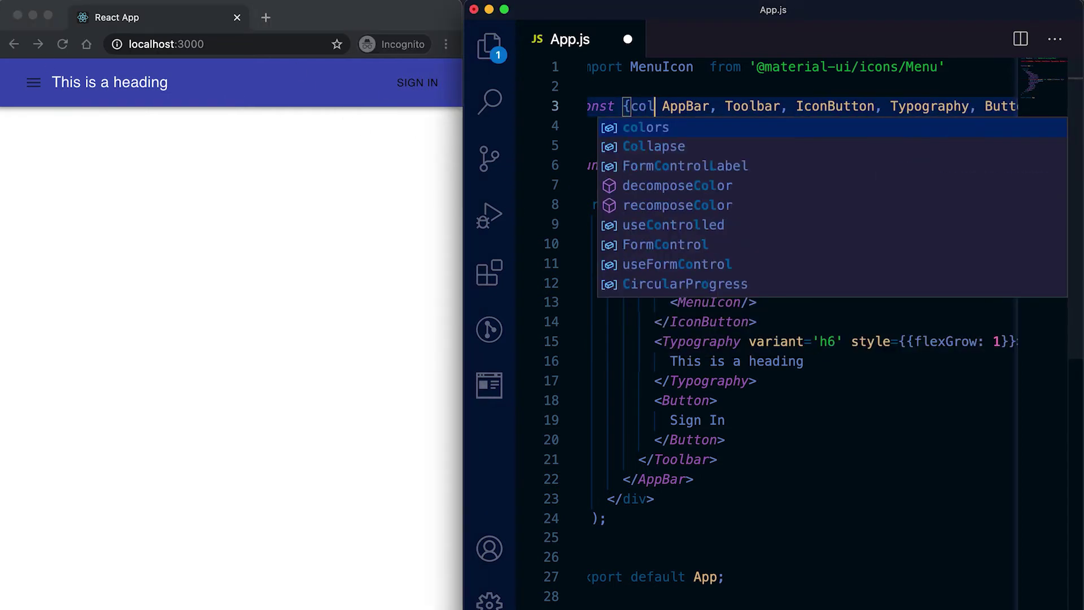
pyautogui.write('ors,')
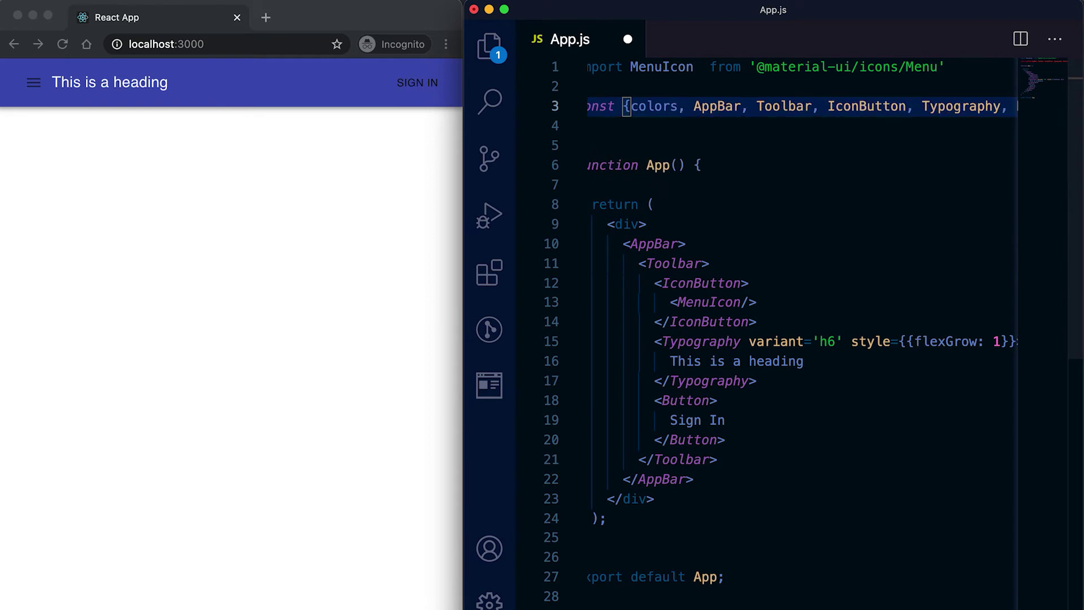
pyautogui.scroll(-2, 788, 264)
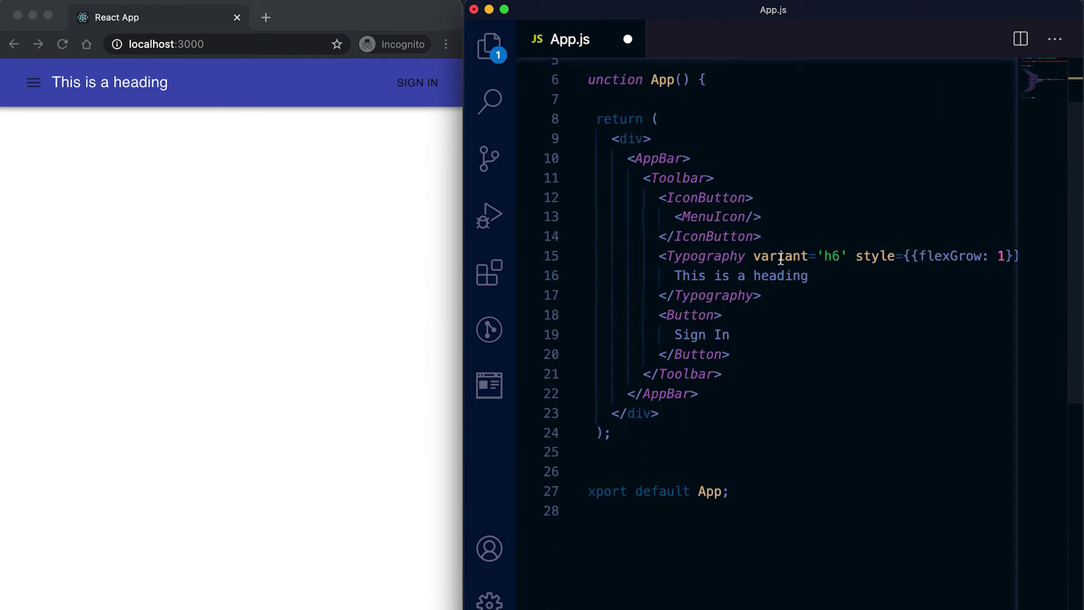
pyautogui.click(683, 157)
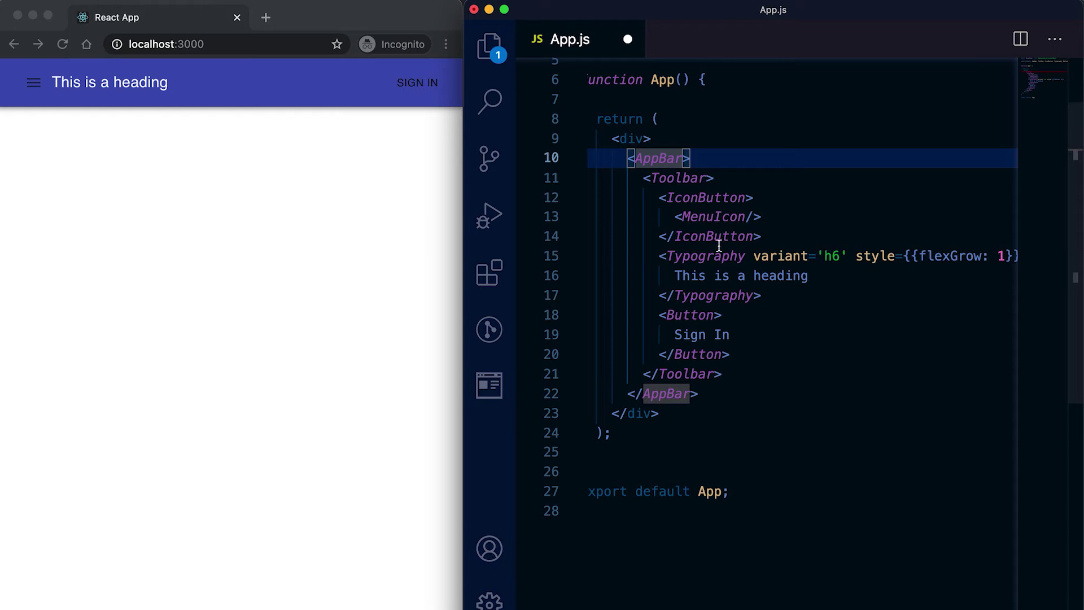
pyautogui.write('st')
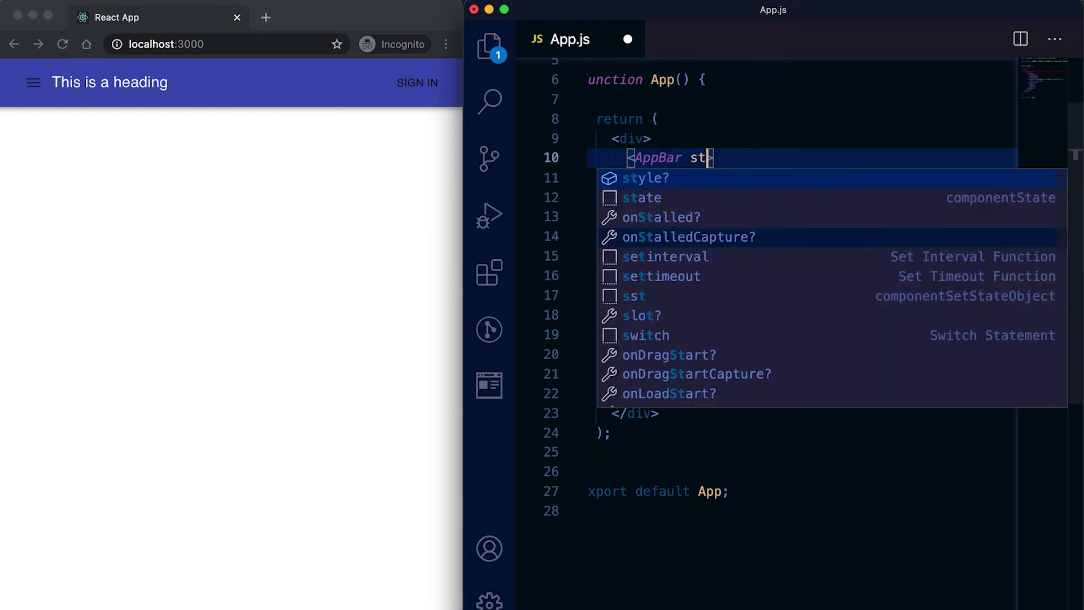
pyautogui.write('yle')
pyautogui.press('Escape')
pyautogui.write('=')
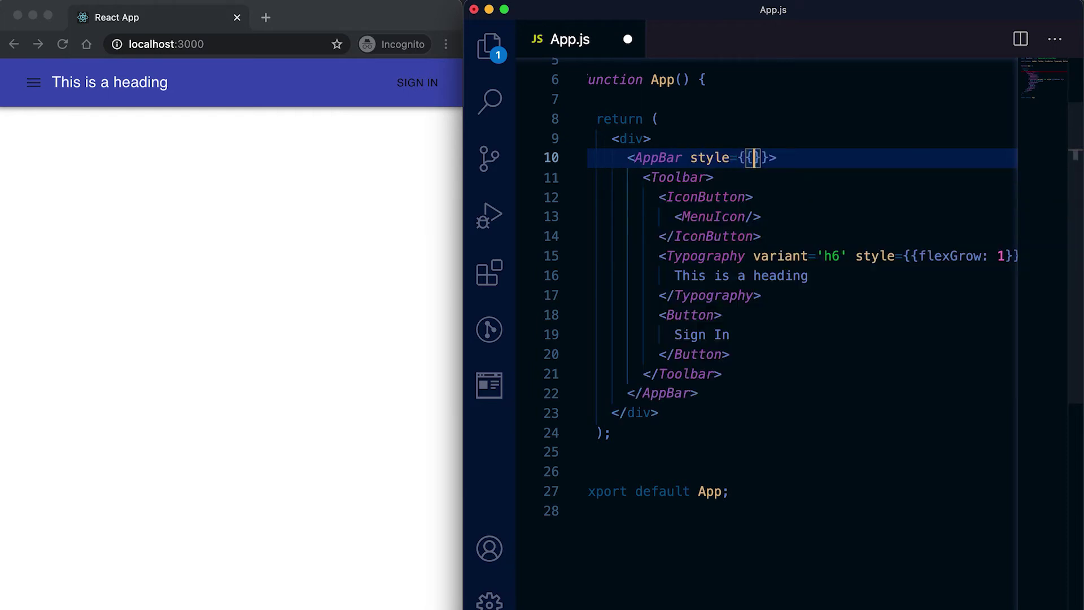
pyautogui.write('{{background')
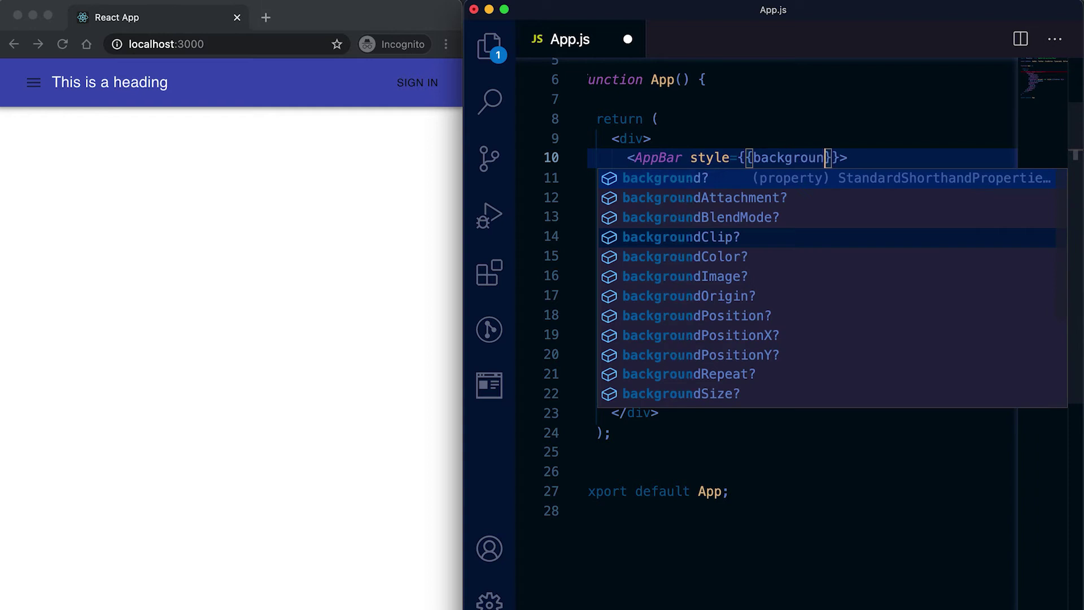
pyautogui.write('Color:')
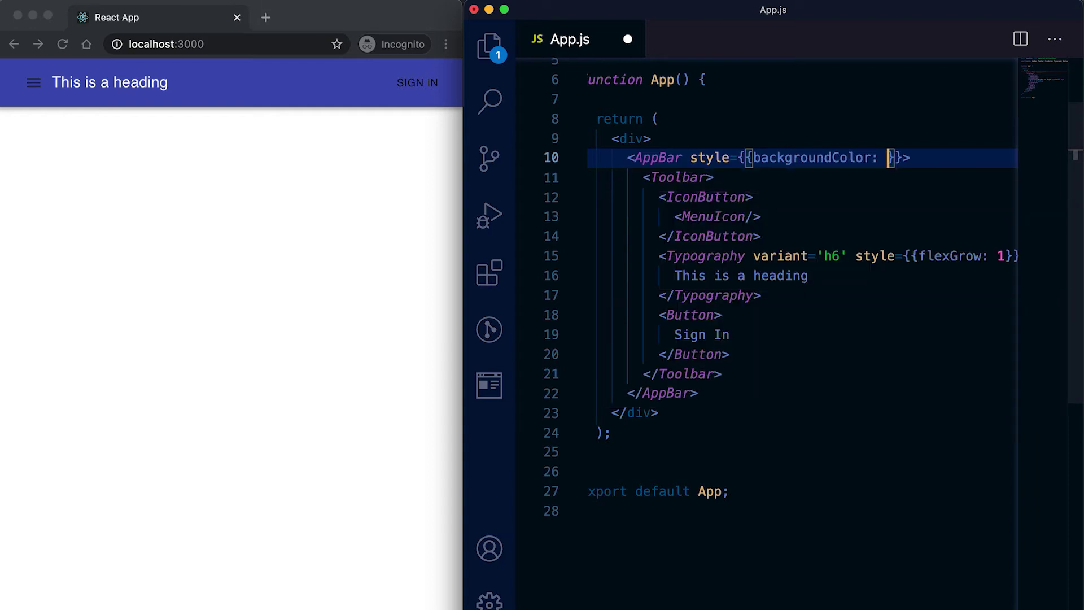
pyautogui.write('colors.')
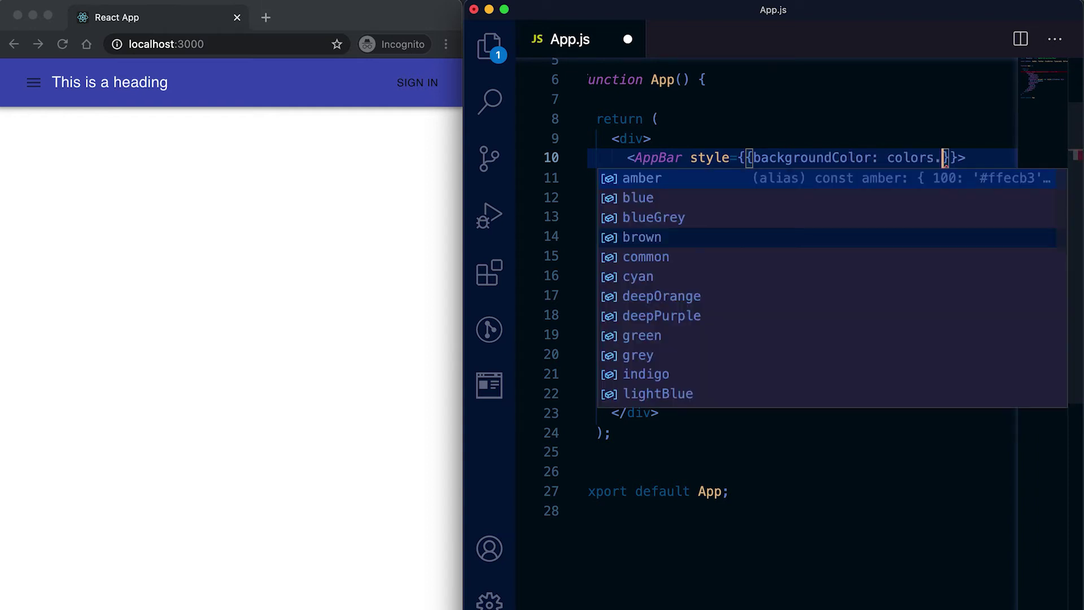
pyautogui.write('brown')
pyautogui.press('Escape')
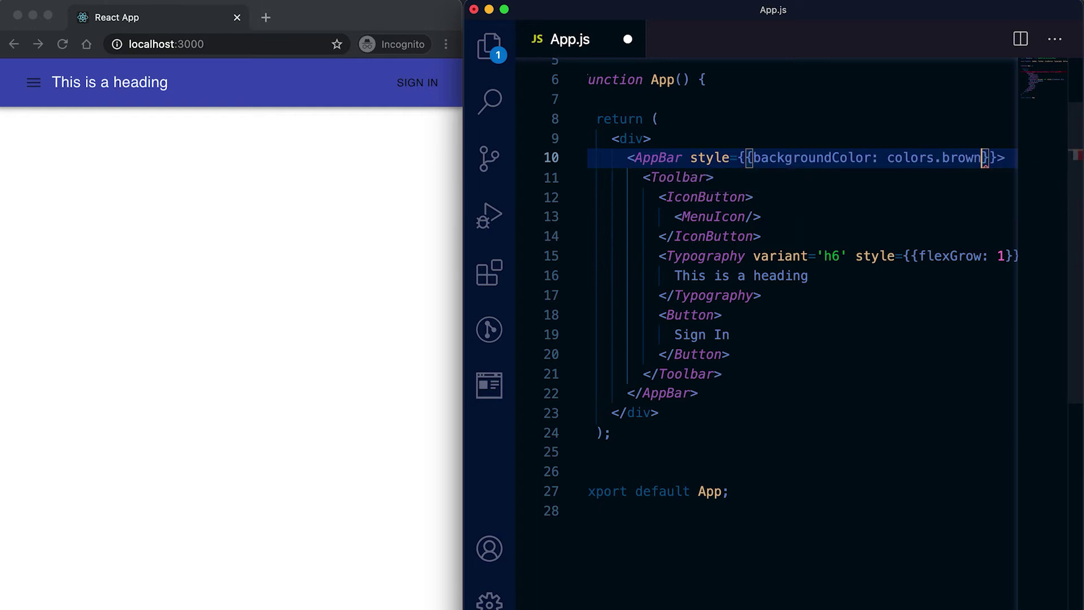
pyautogui.write('[500')
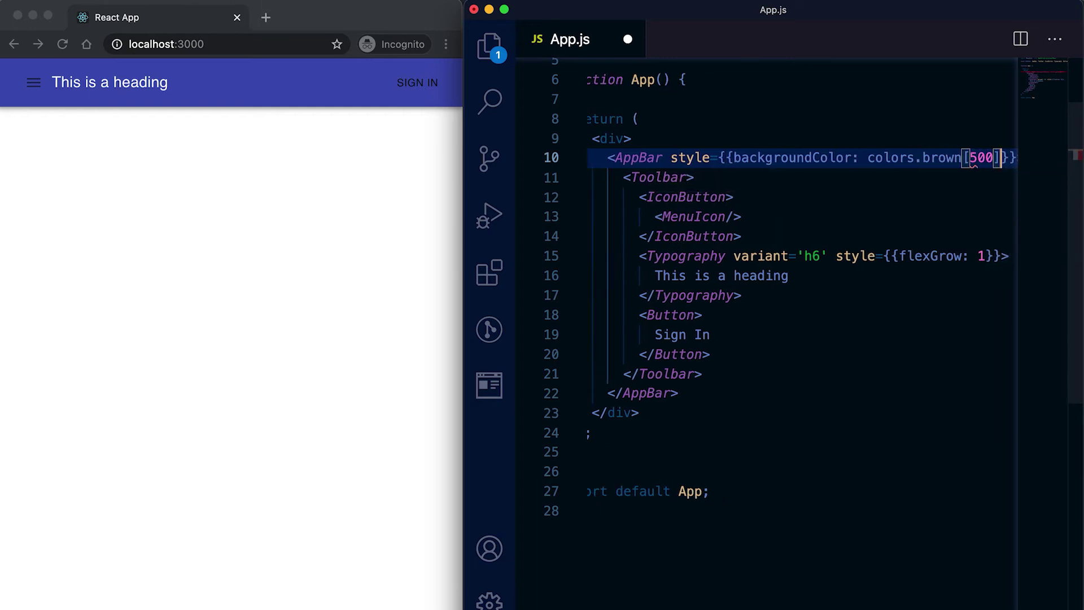
pyautogui.press('Right')
pyautogui.press('super+s')
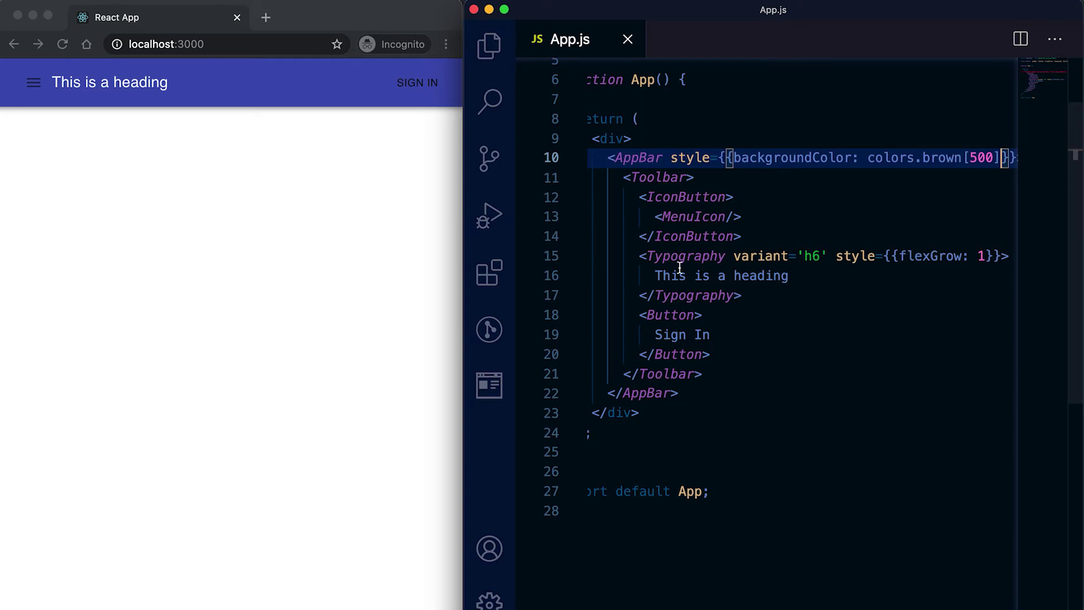
pyautogui.click(345, 245)
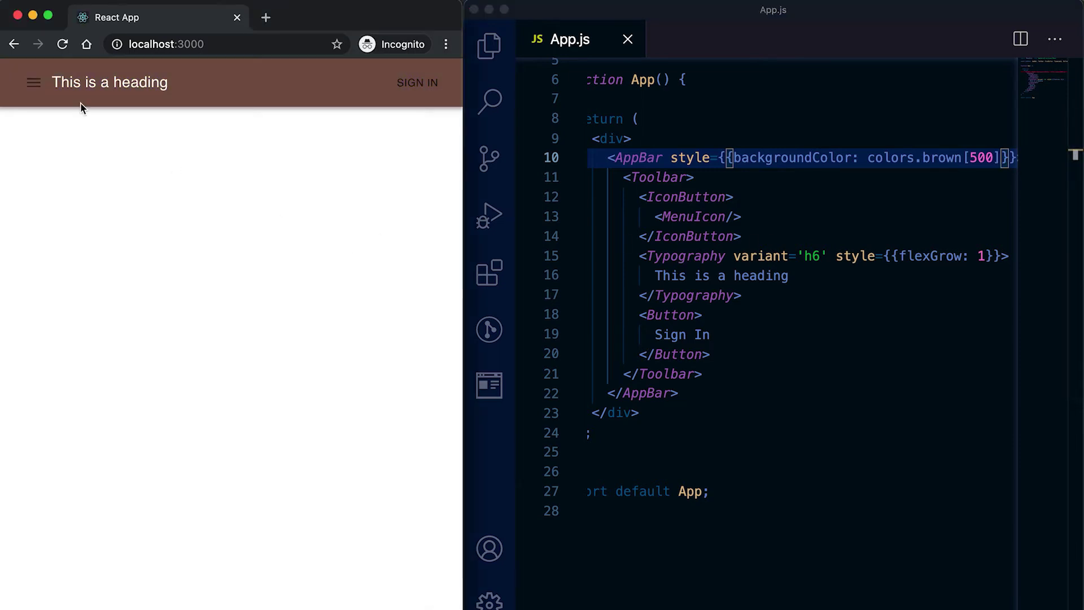
pyautogui.click(854, 196)
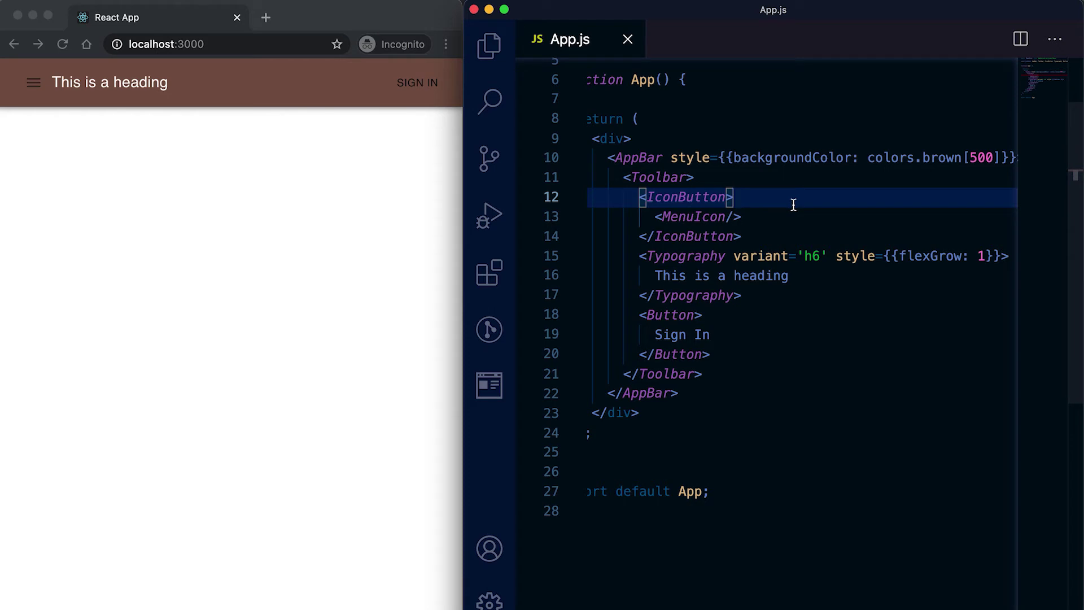
# - Give the IconButton style color colors.teal[100], save, and glance at the browser
pyautogui.press('Left')
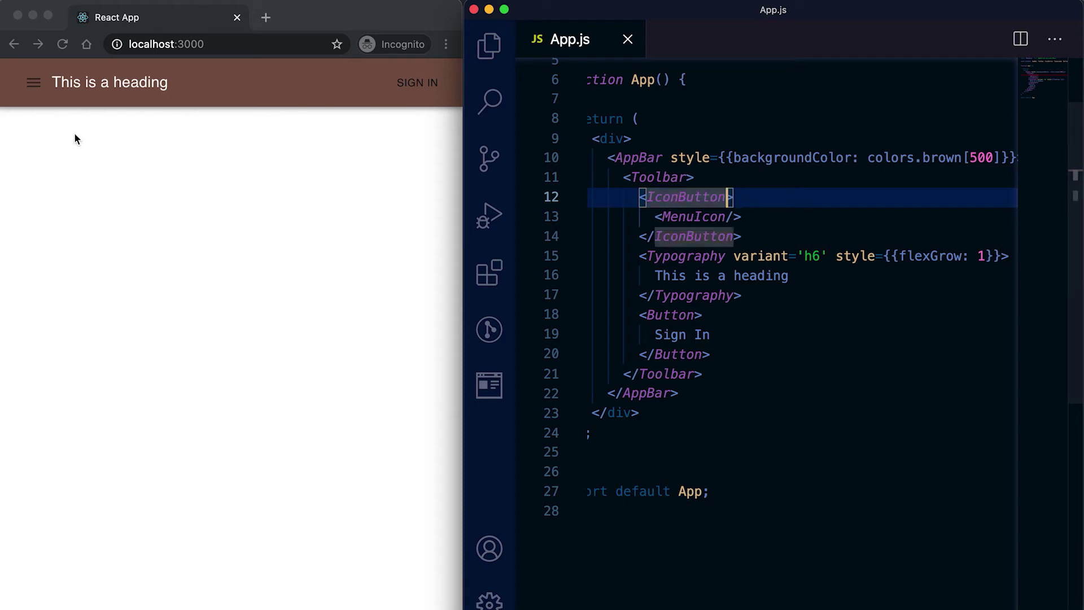
pyautogui.write('sty')
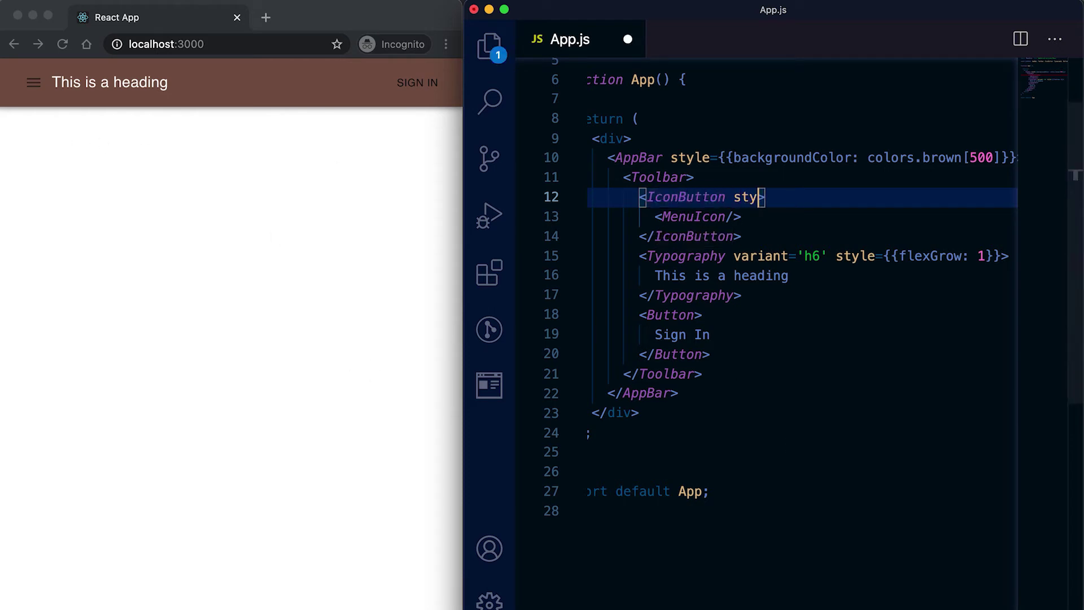
pyautogui.write('le={{')
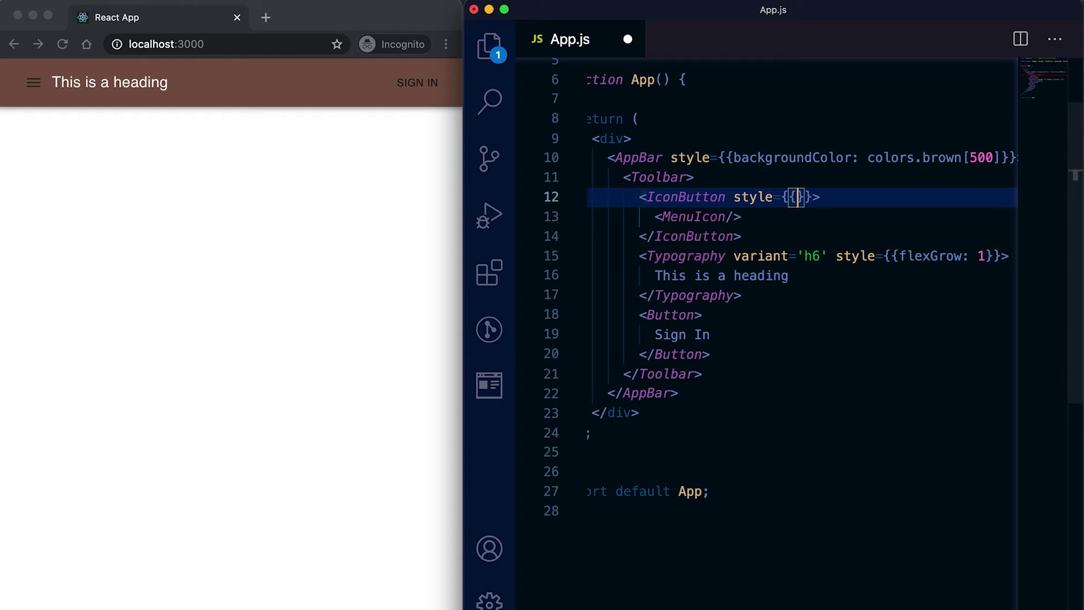
pyautogui.write('color')
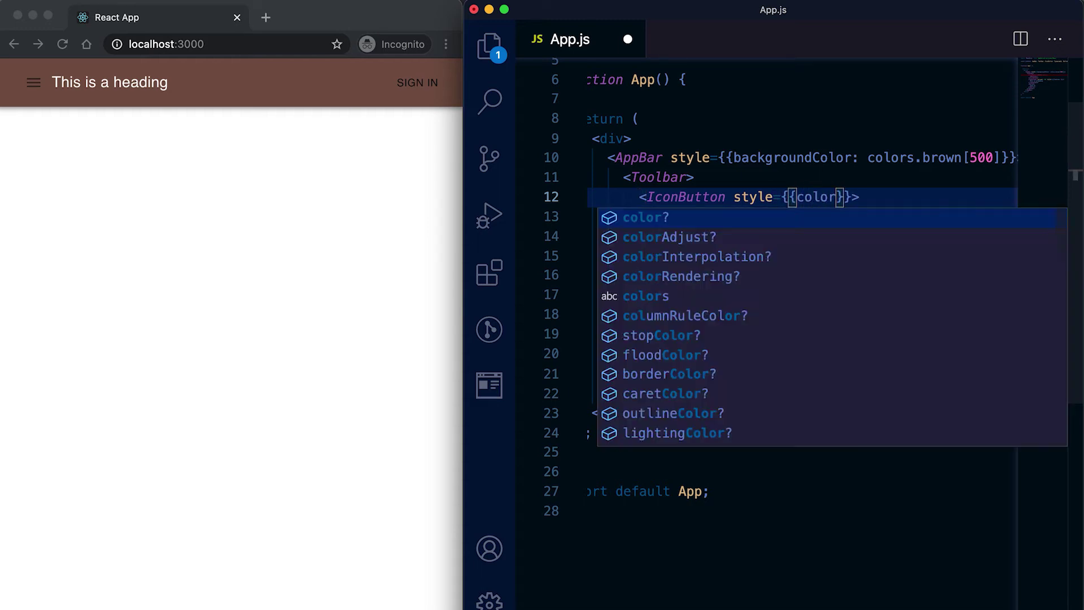
pyautogui.write(': color')
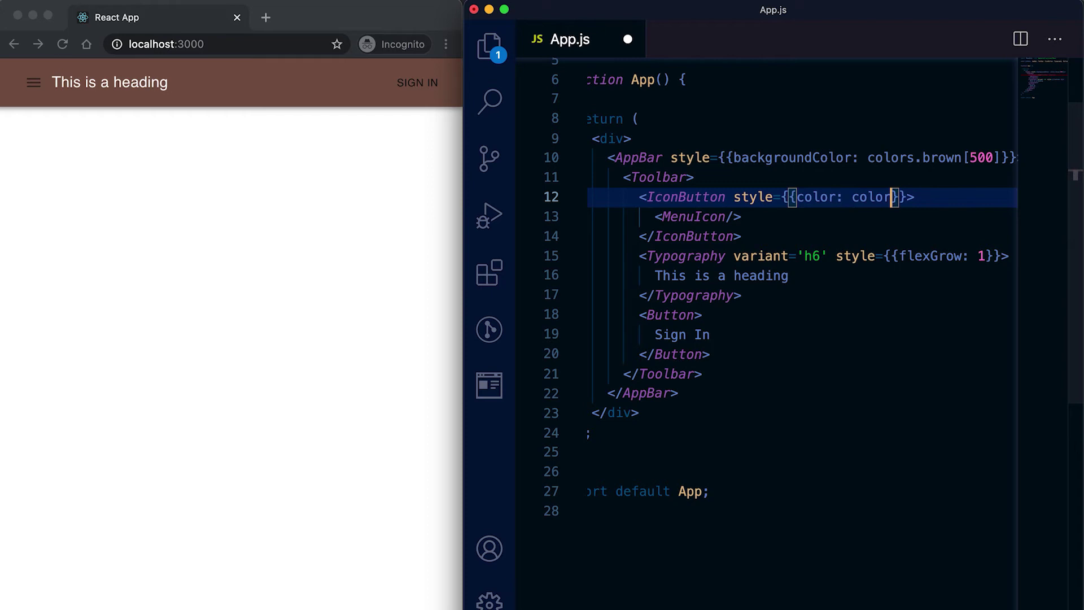
pyautogui.write('s.teal')
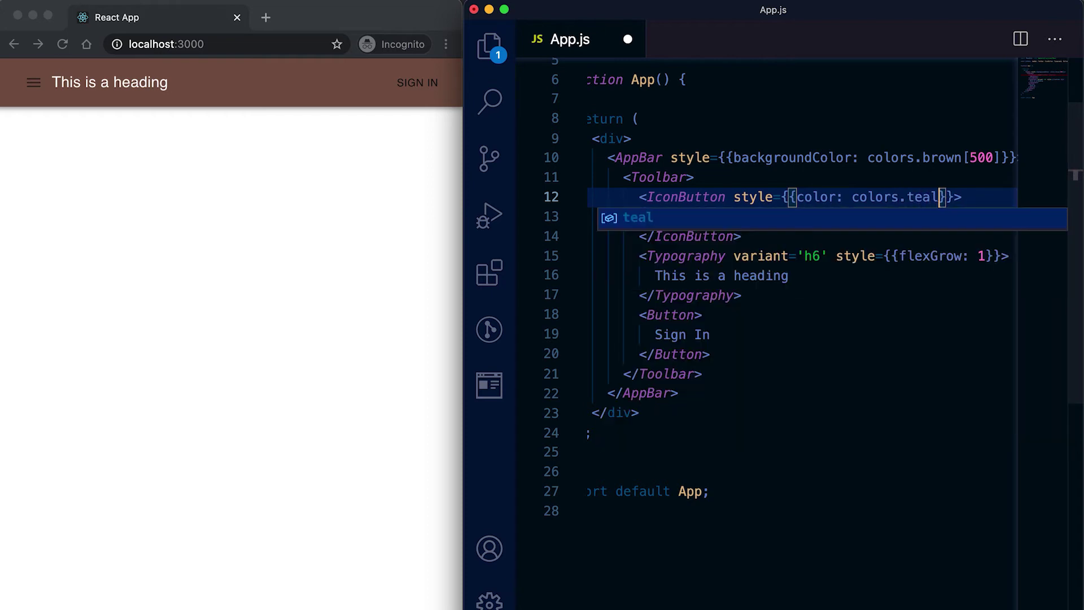
pyautogui.write('[100')
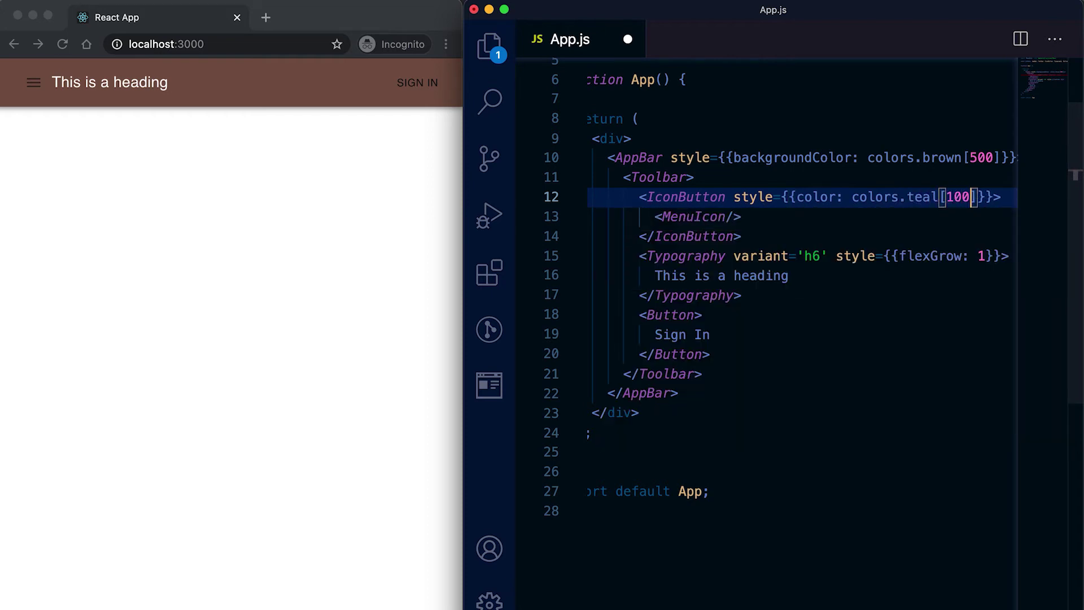
pyautogui.press('super+s')
pyautogui.click(220, 455)
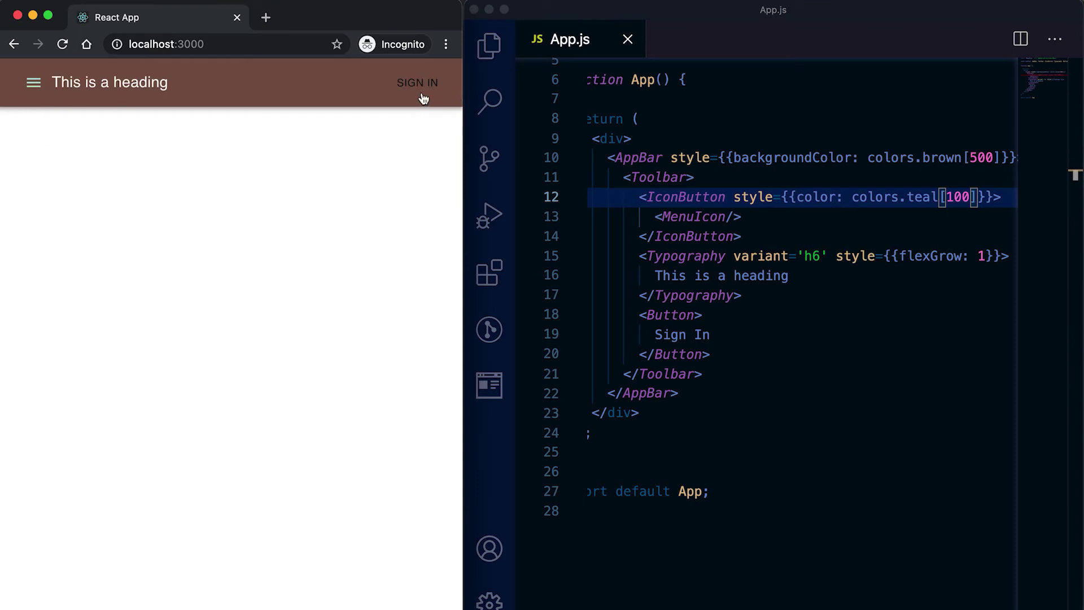
pyautogui.click(810, 363)
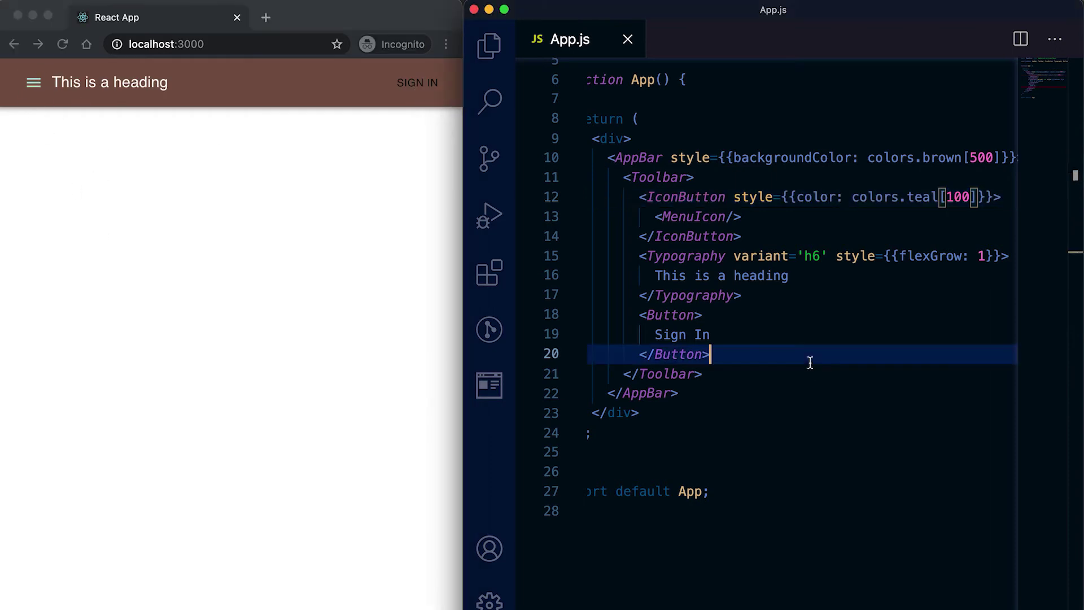
# - Give the Sign In button text colour colors.teal[100], then save and reformat App.js
pyautogui.click(697, 316)
pyautogui.write('style')
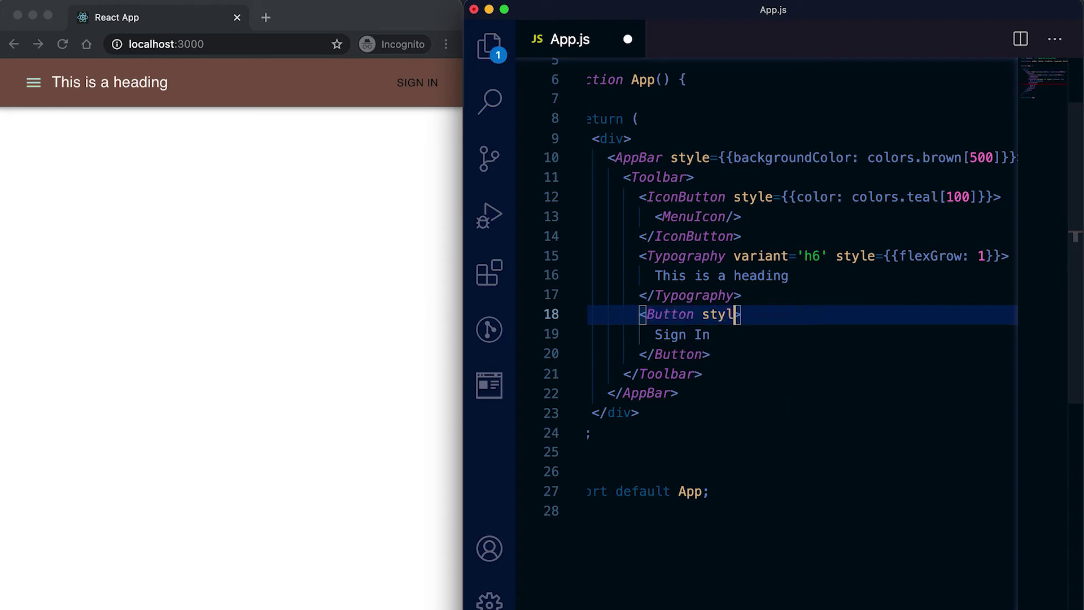
pyautogui.write('={{co')
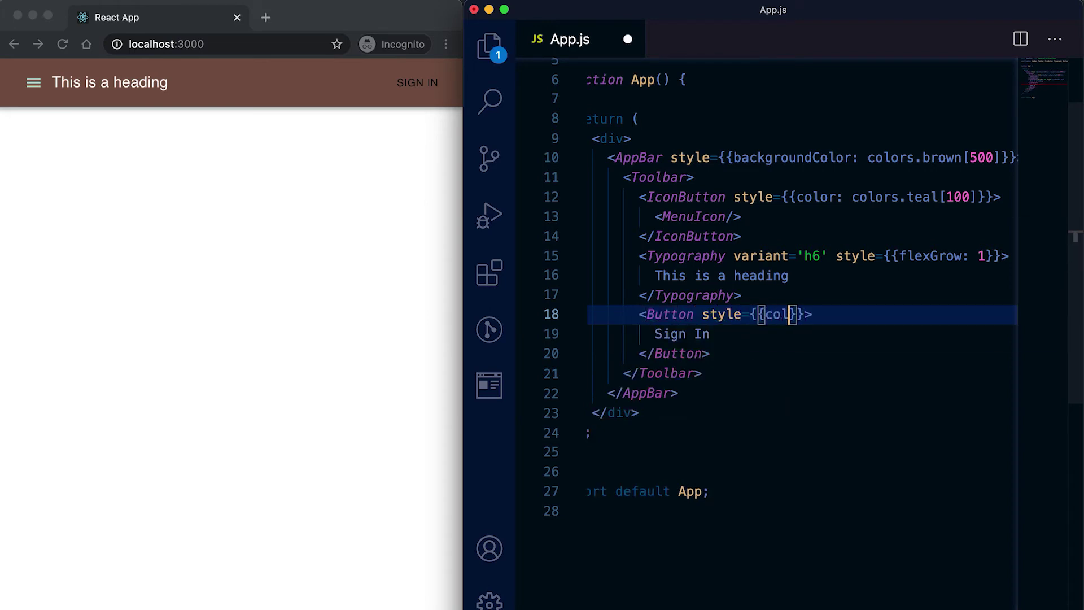
pyautogui.write('lor: colo')
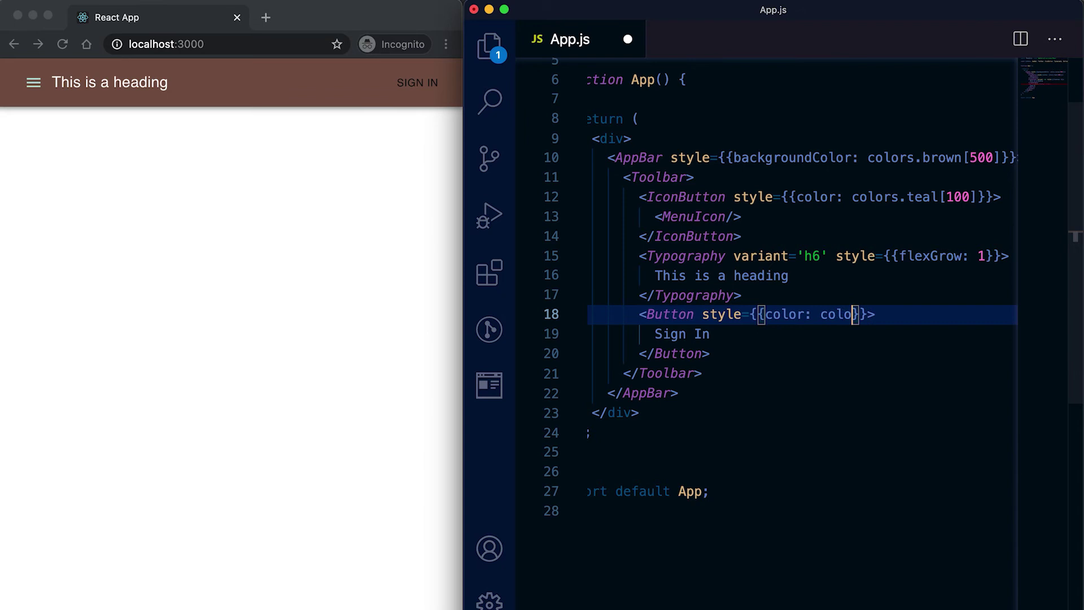
pyautogui.write('rs.teal')
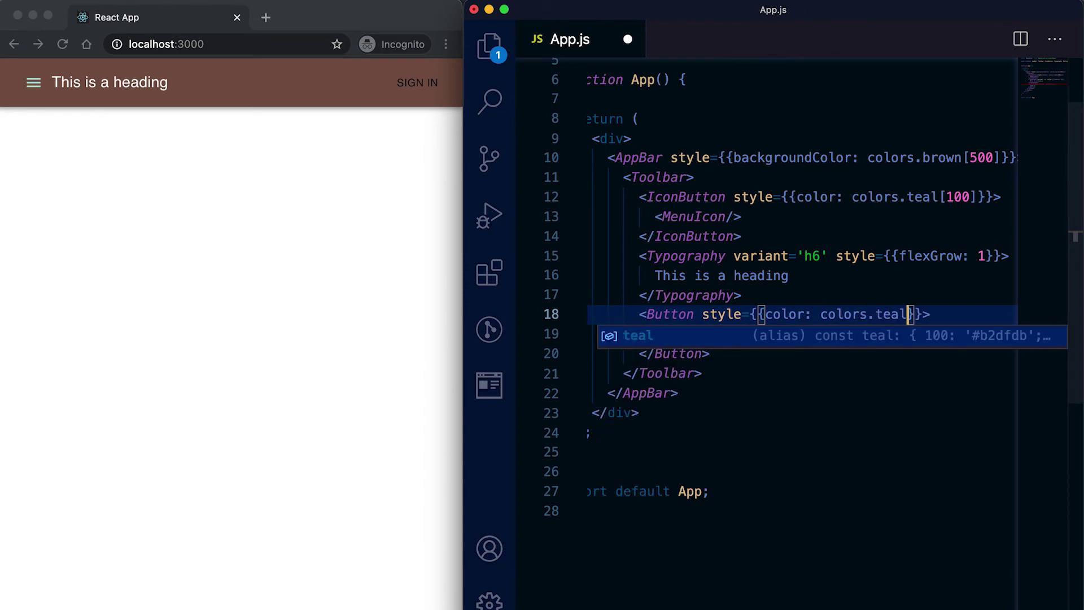
pyautogui.write('[100')
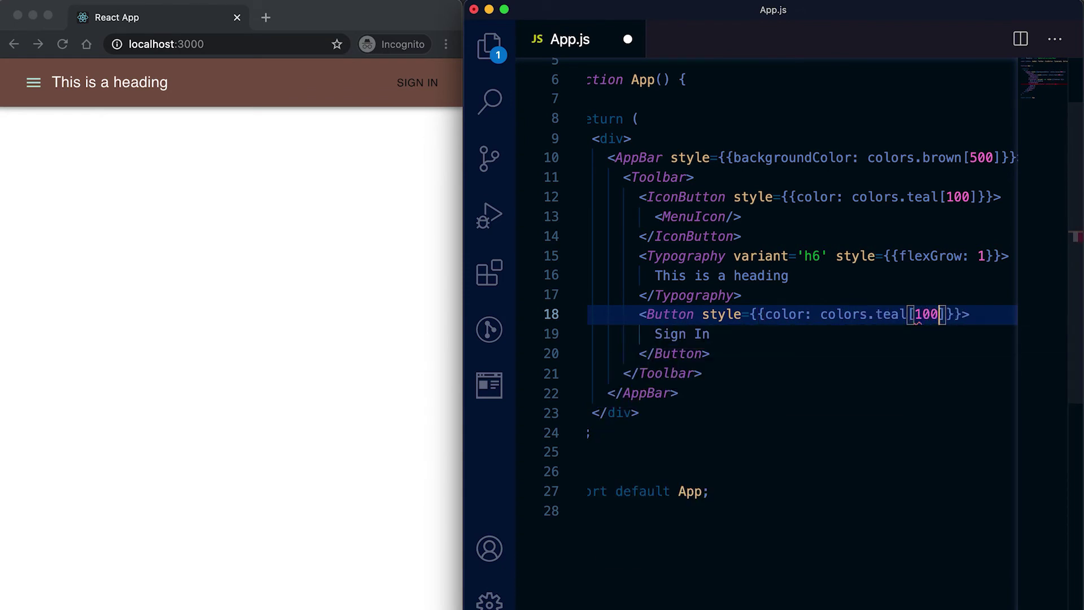
pyautogui.press('Right')
pyautogui.press('super+s')
pyautogui.click(764, 376)
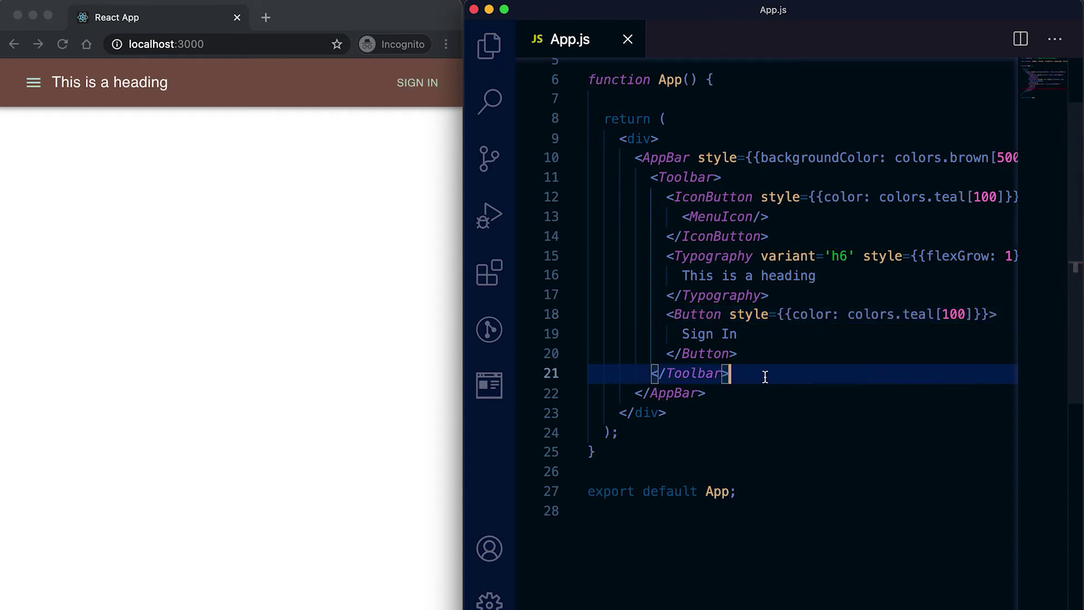
# - Create an empty RandomText.js file inside the src folder from the Explorer
pyautogui.click(489, 48)
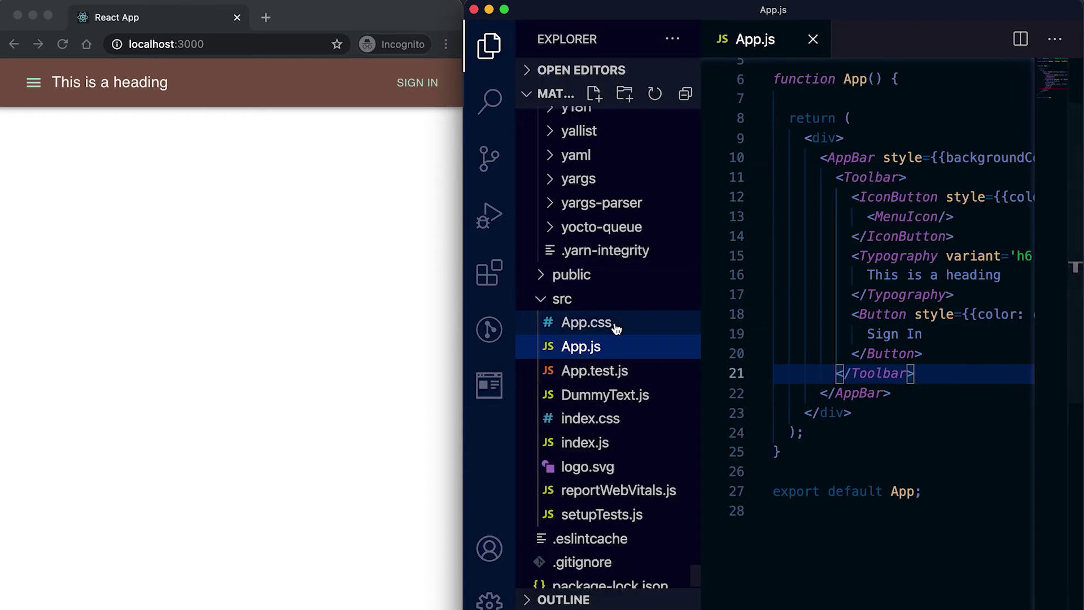
pyautogui.click(253, 209)
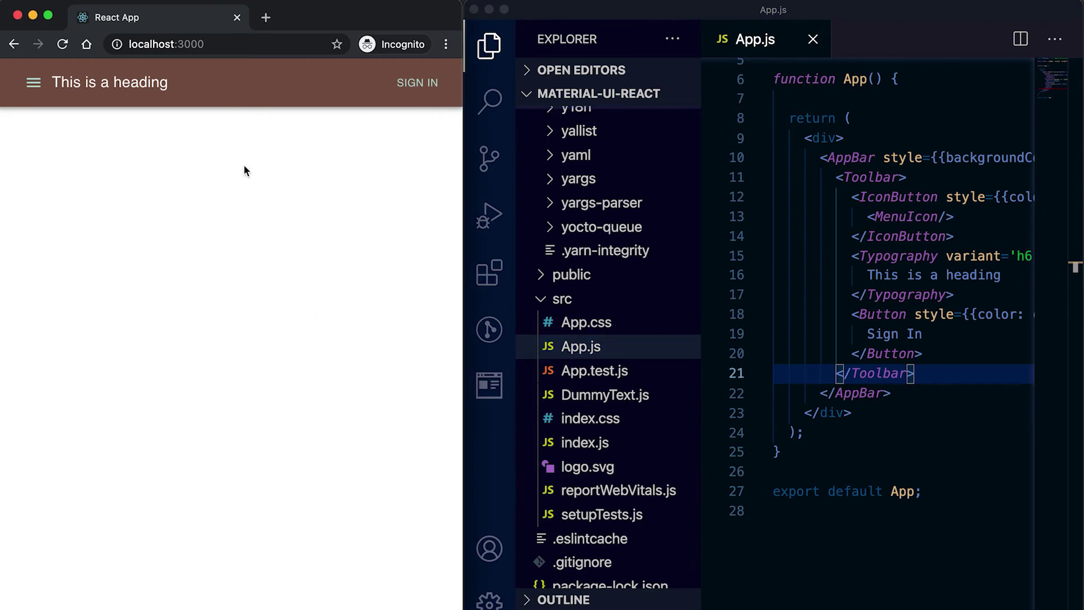
pyautogui.click(562, 301)
pyautogui.scroll(3, 568, 313)
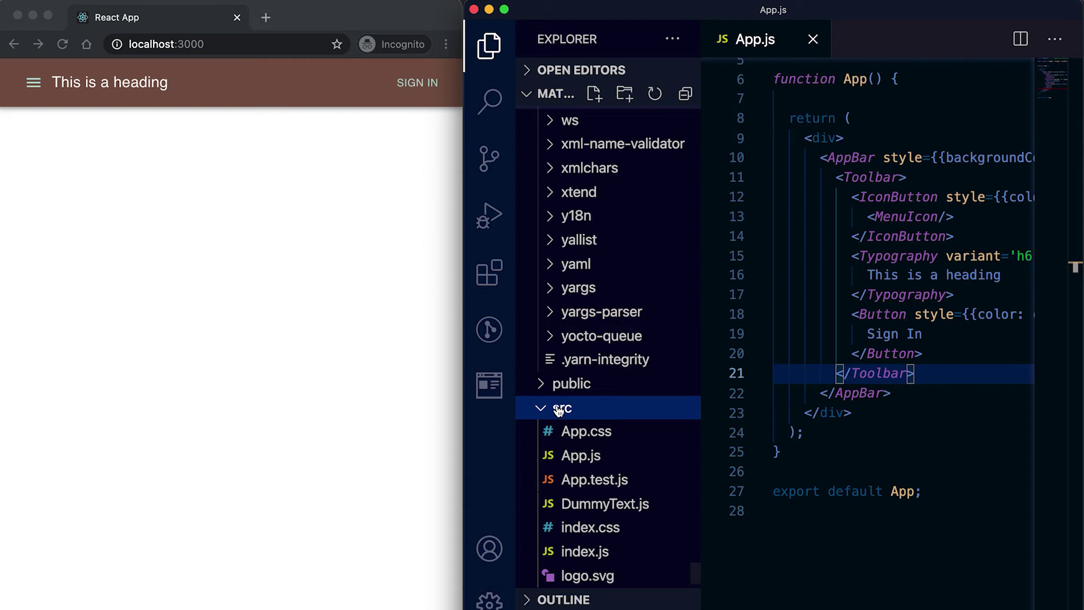
pyautogui.click(594, 93)
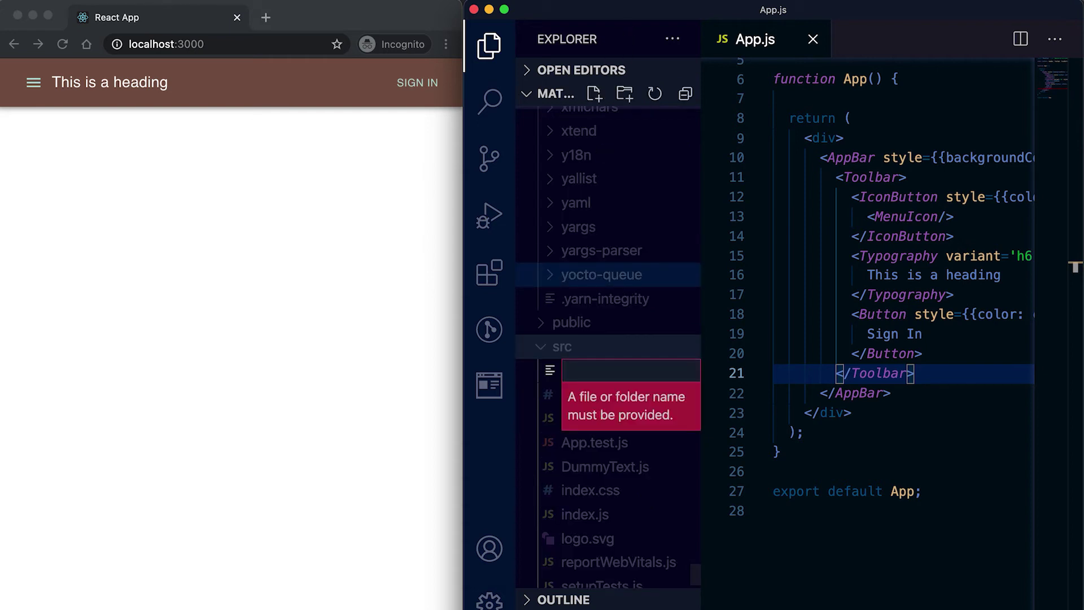
pyautogui.write('R')
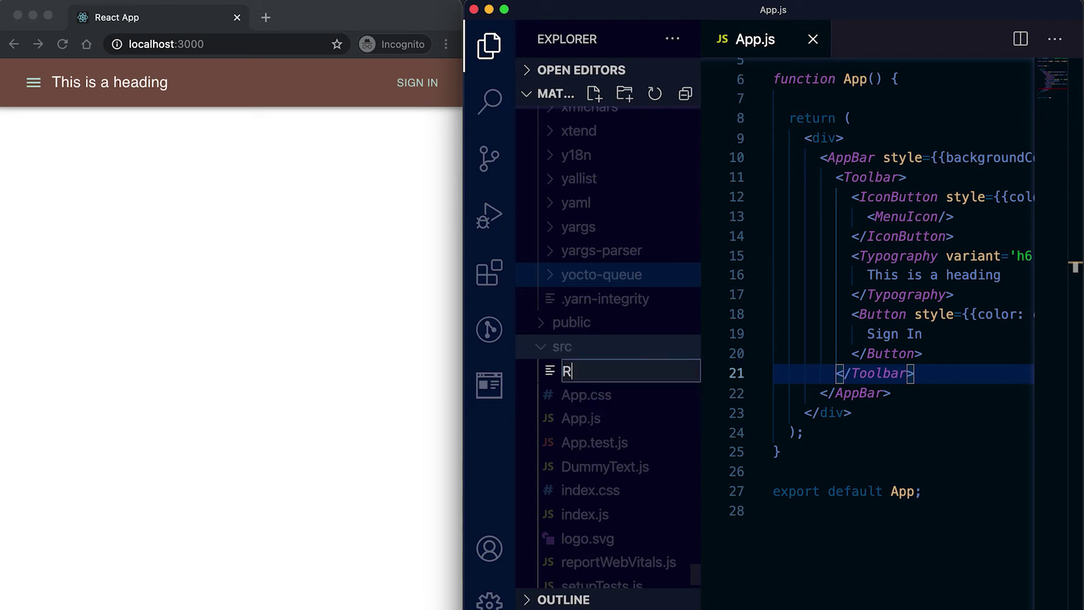
pyautogui.write('andomText.')
pyautogui.write('js')
pyautogui.press('Return')
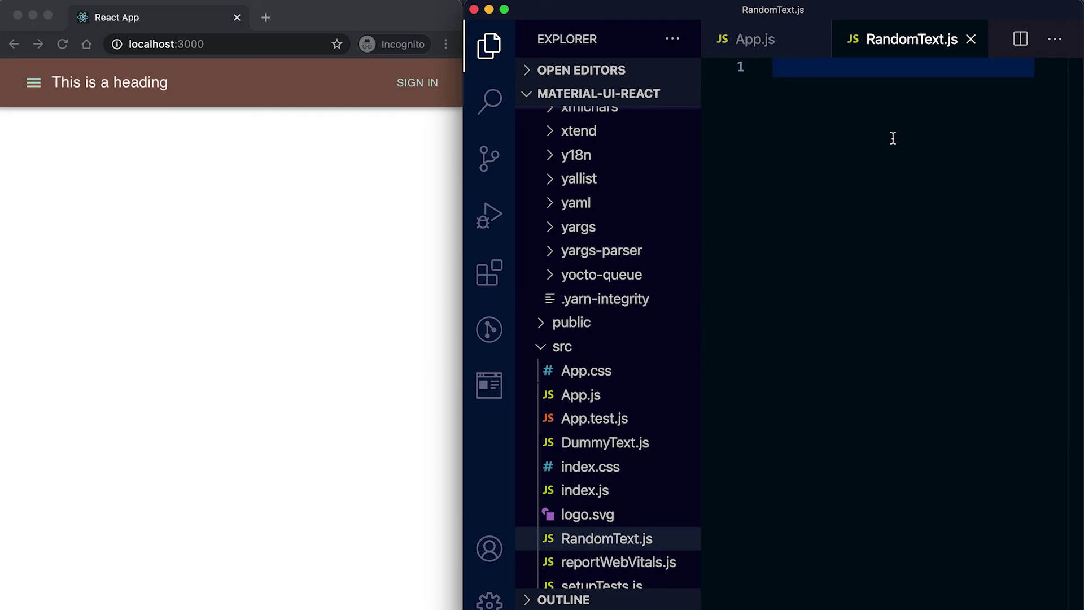
pyautogui.write('const ')
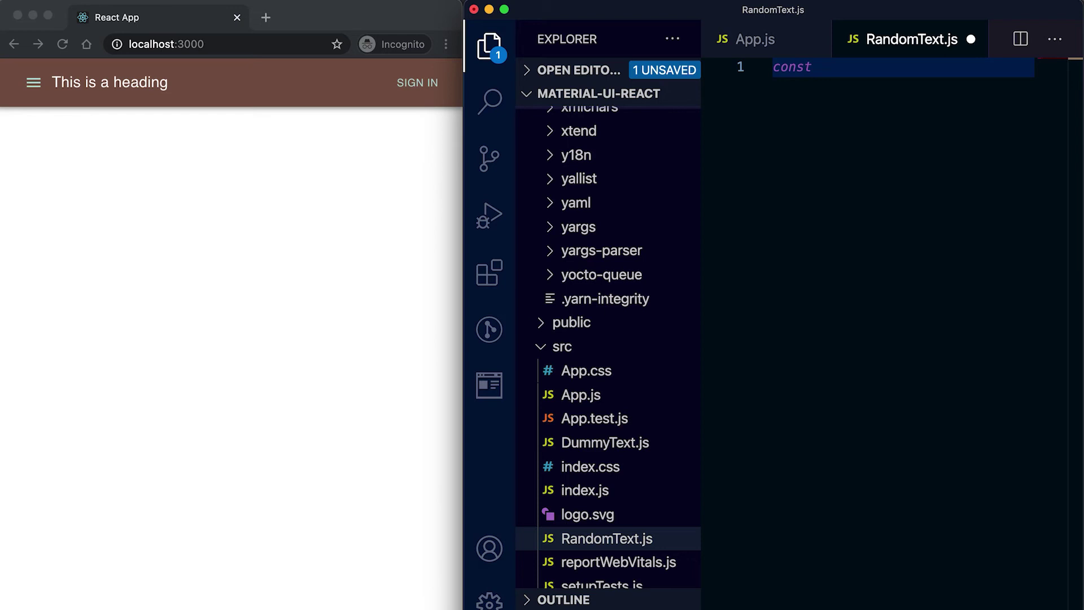
pyautogui.write('Rando')
pyautogui.write('mText = () =>')
# - Write a RandomText arrow function returning an auto-imported Typography with variant='p', and save
pyautogui.press('Return')
pyautogui.write('<Ty')
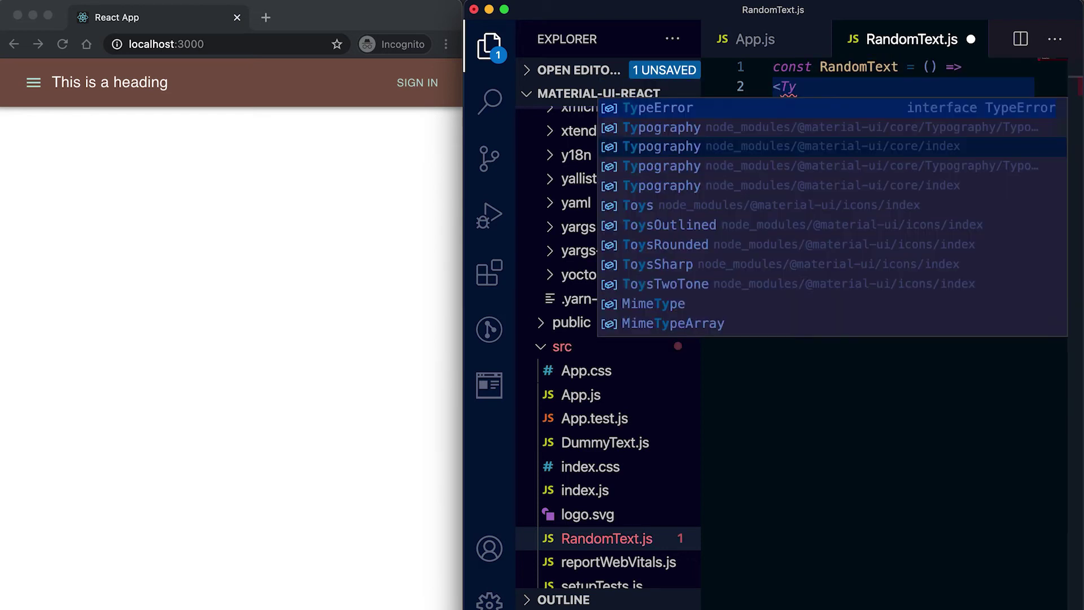
pyautogui.write('pogra')
pyautogui.press('Return')
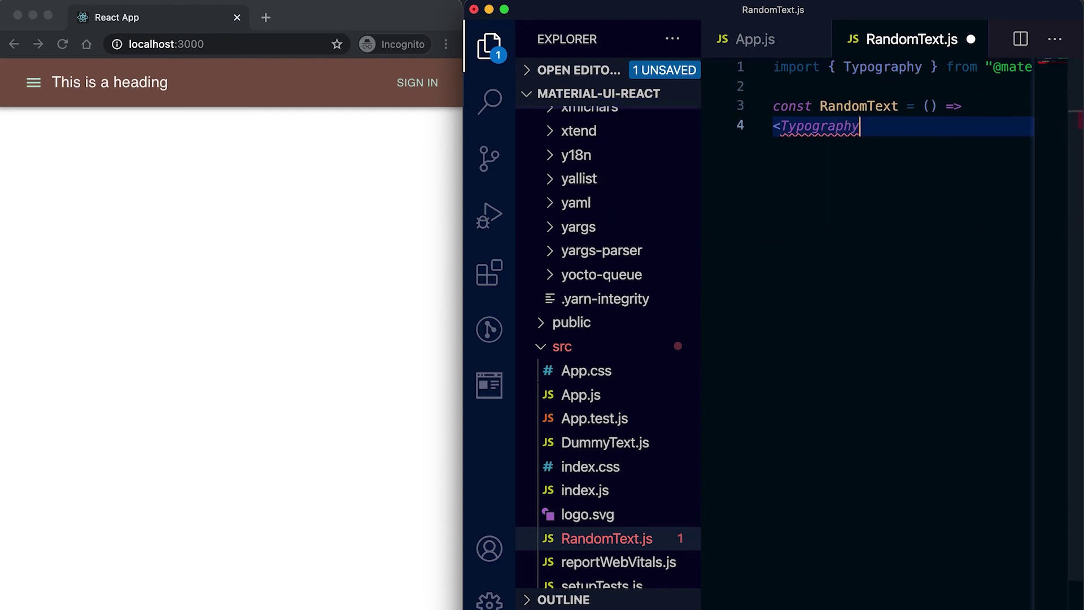
pyautogui.write('>')
pyautogui.press('Return')
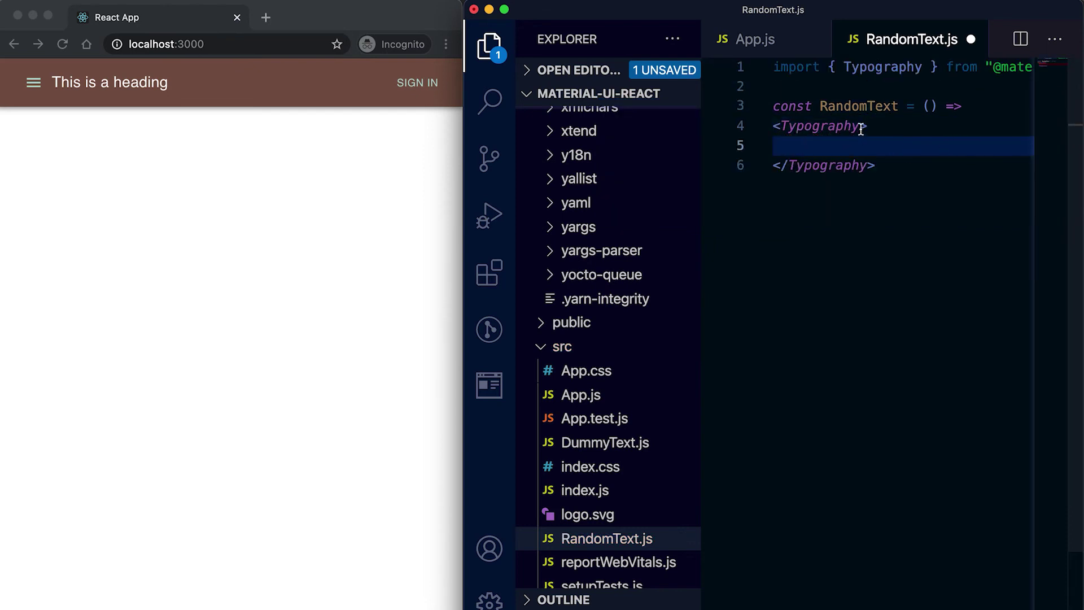
pyautogui.click(861, 129)
pyautogui.write('varian')
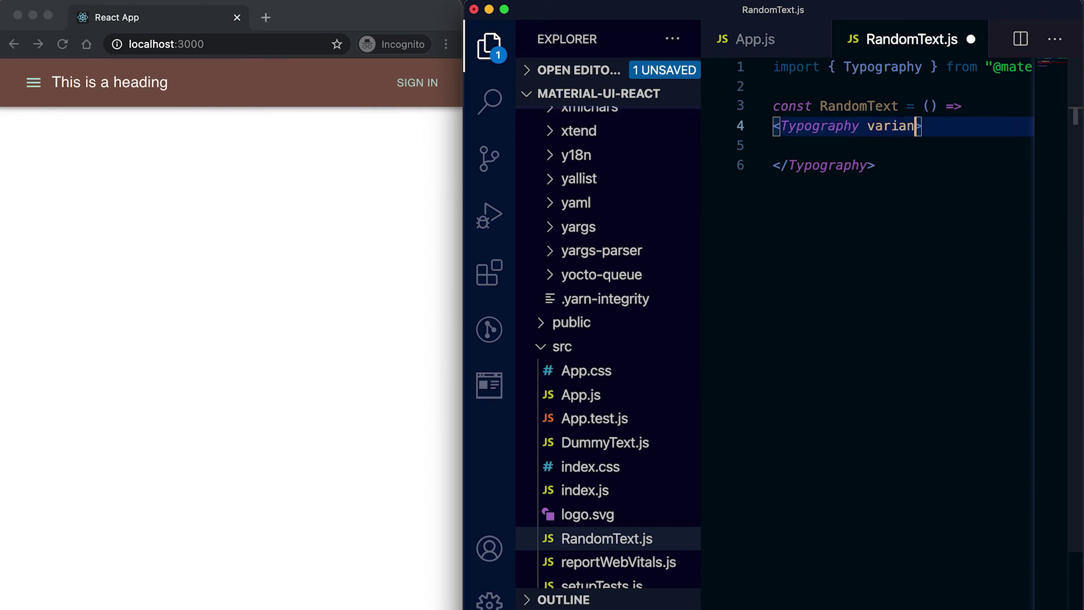
pyautogui.write("t='p")
pyautogui.press('Down')
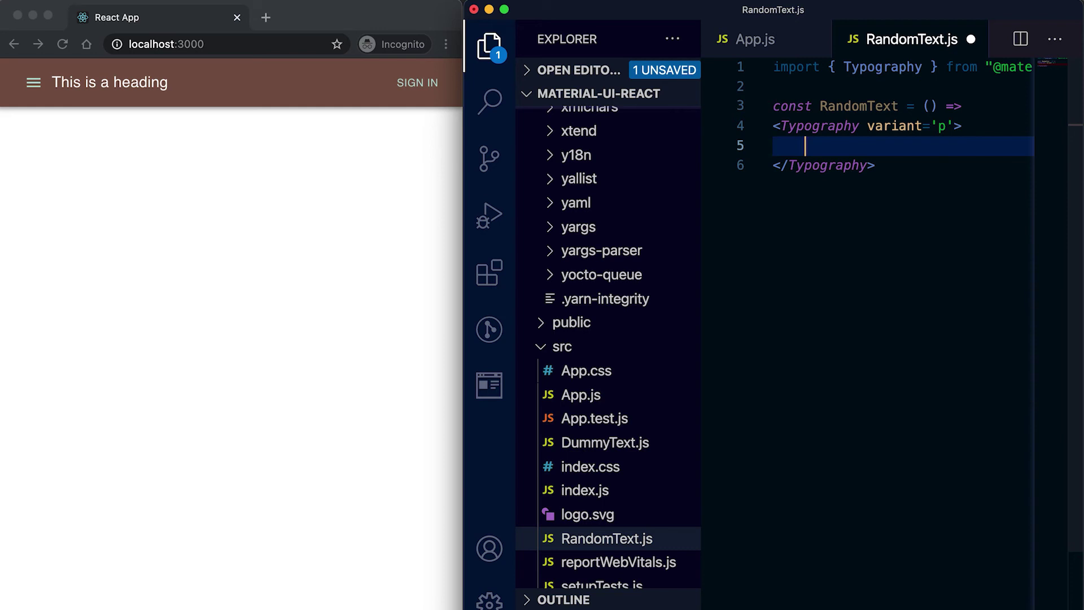
pyautogui.press('super+s')
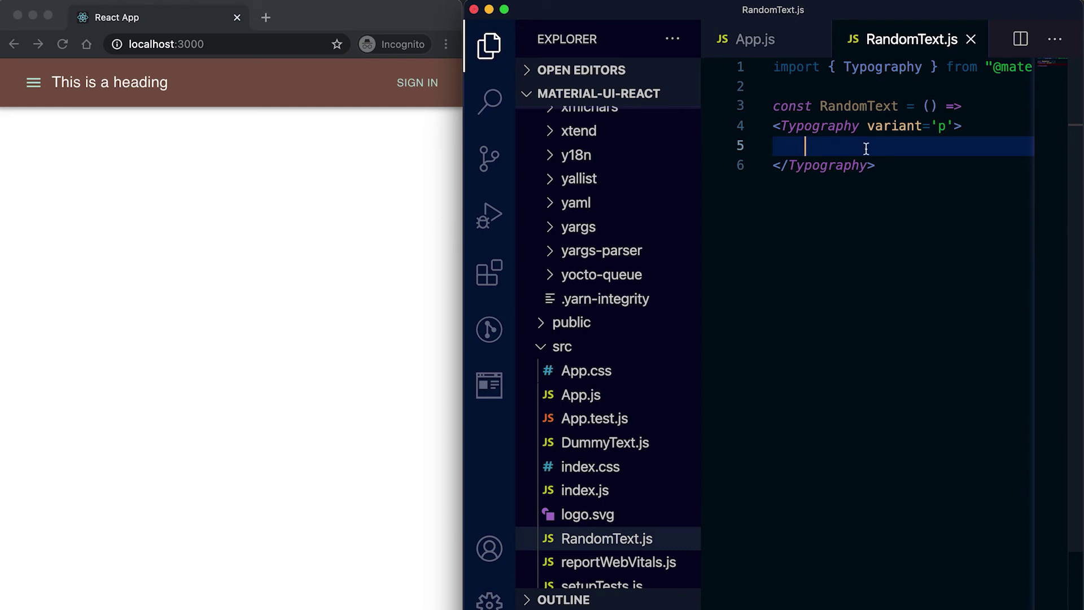
# - Insert 10 lorem ipsum paragraphs into the Typography element and hide the file sidebar
pyautogui.press('super+shift+p')
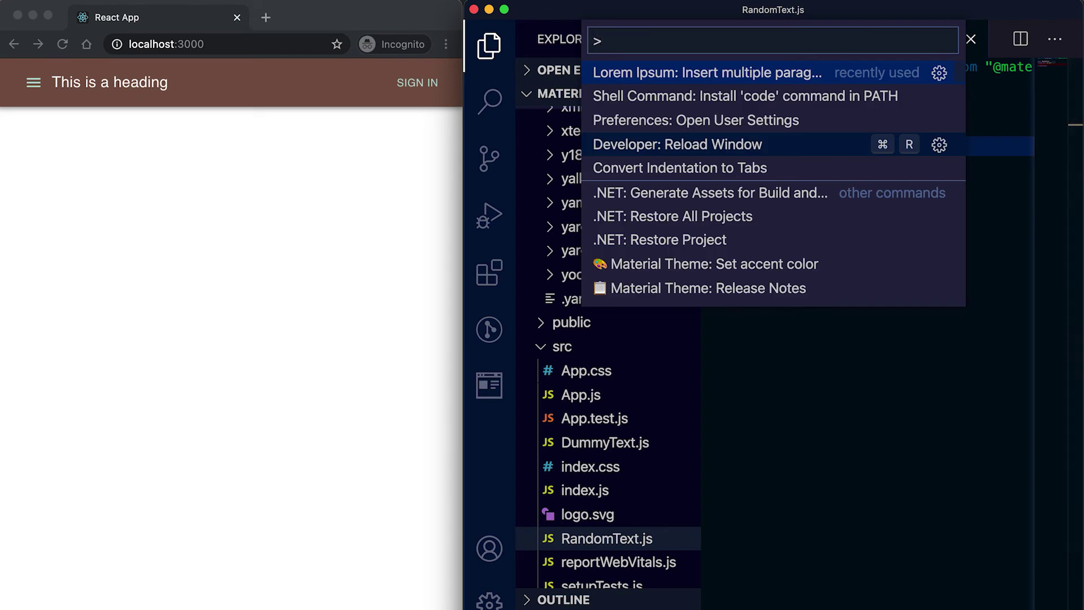
pyautogui.press('Return')
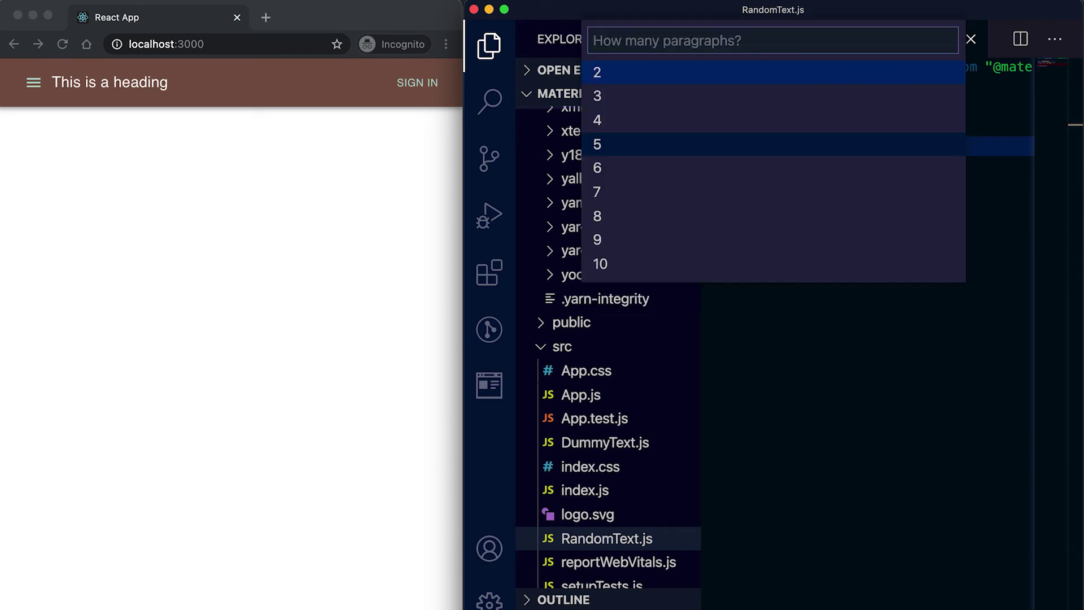
pyautogui.press('Down')
pyautogui.press('Down')
pyautogui.press('Down')
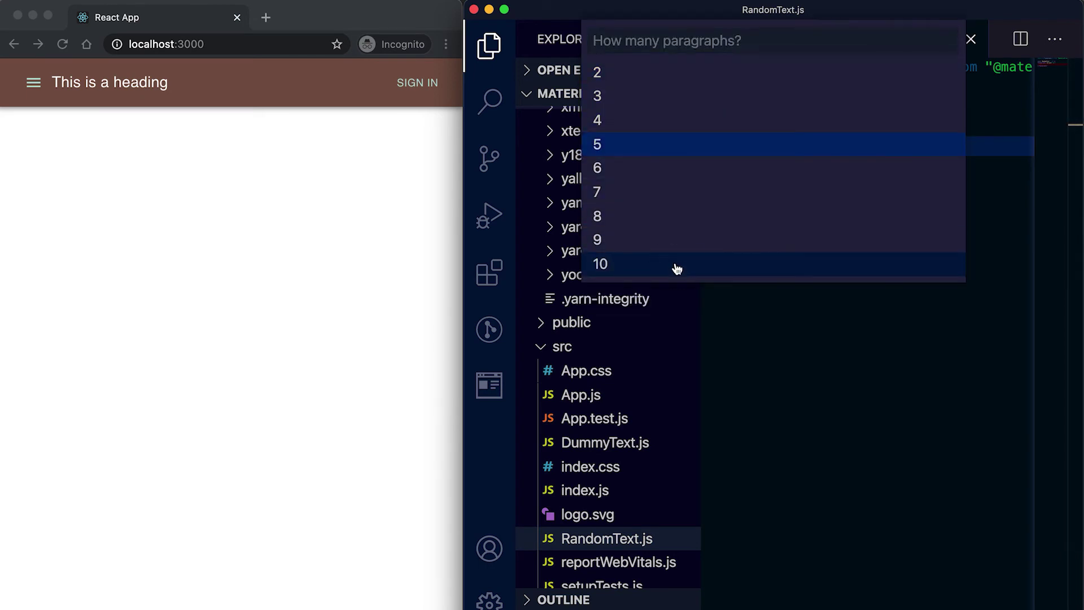
pyautogui.click(677, 268)
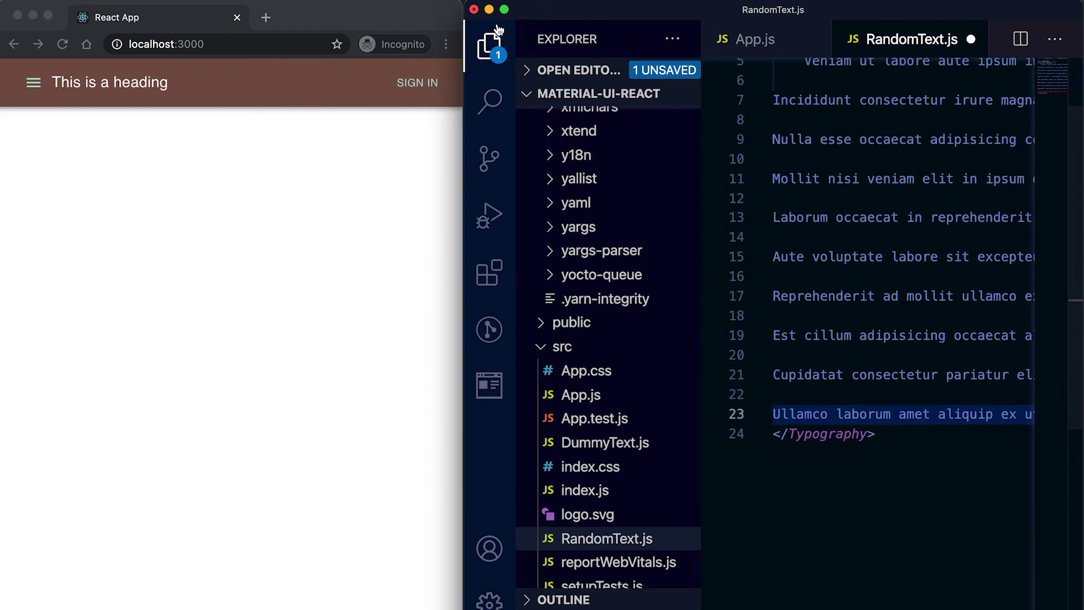
pyautogui.click(492, 45)
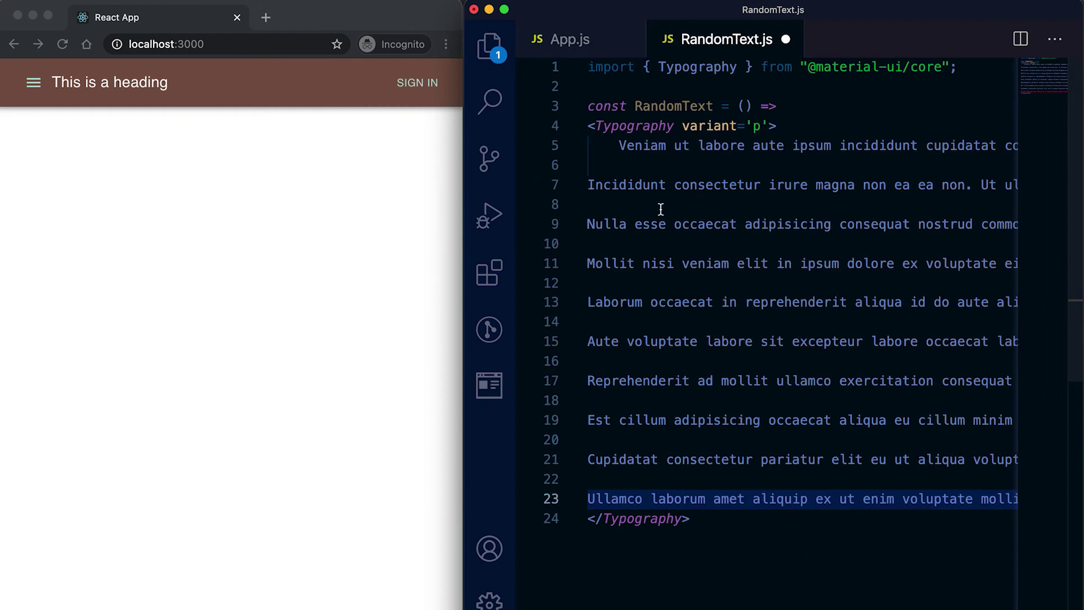
pyautogui.click(627, 162)
# - Reformat RandomText.js and select a block of the lorem ipsum text
pyautogui.rightClick(626, 162)
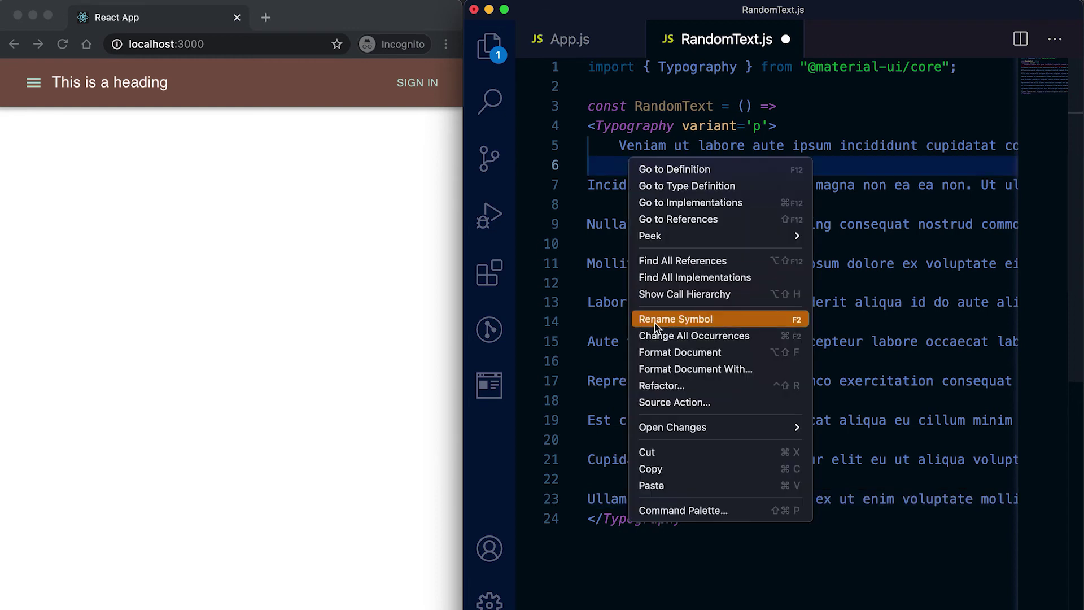
pyautogui.click(658, 356)
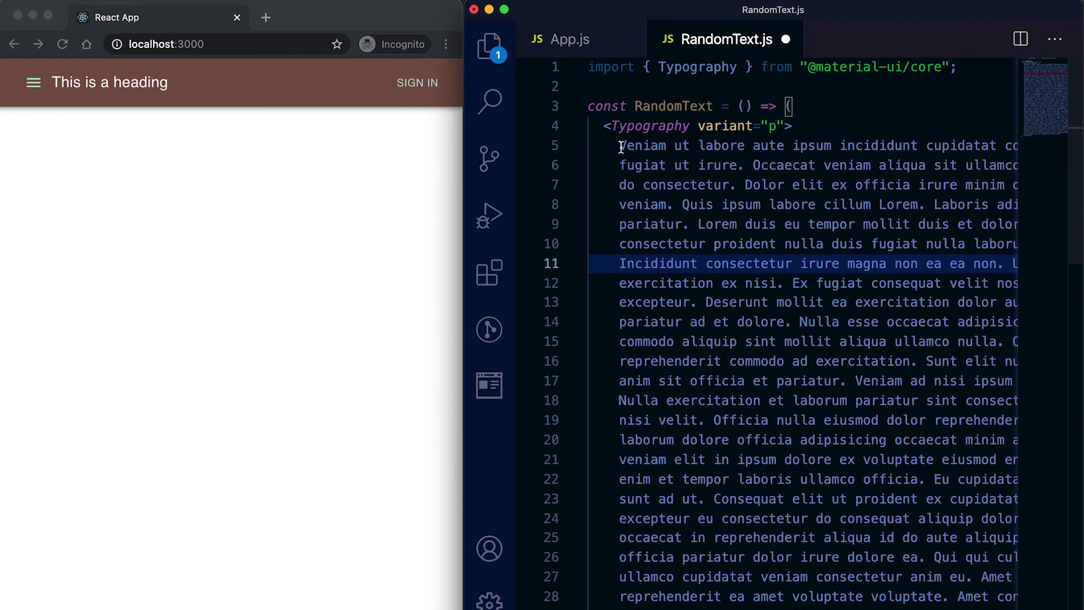
pyautogui.click(618, 145)
pyautogui.moveTo(618, 146)
pyautogui.mouseDown()
pyautogui.moveTo(823, 336)
pyautogui.moveTo(866, 527)
pyautogui.moveTo(921, 551)
pyautogui.mouseUp()
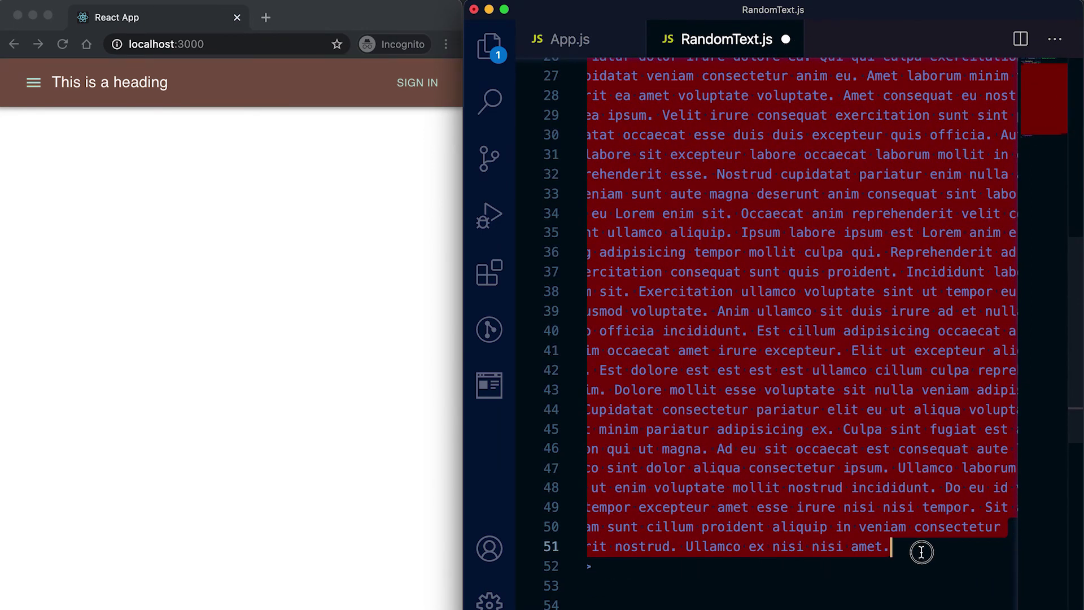
# - Paste the lorem text four more times to lengthen the file, save, and select RandomText
pyautogui.press('super+v')
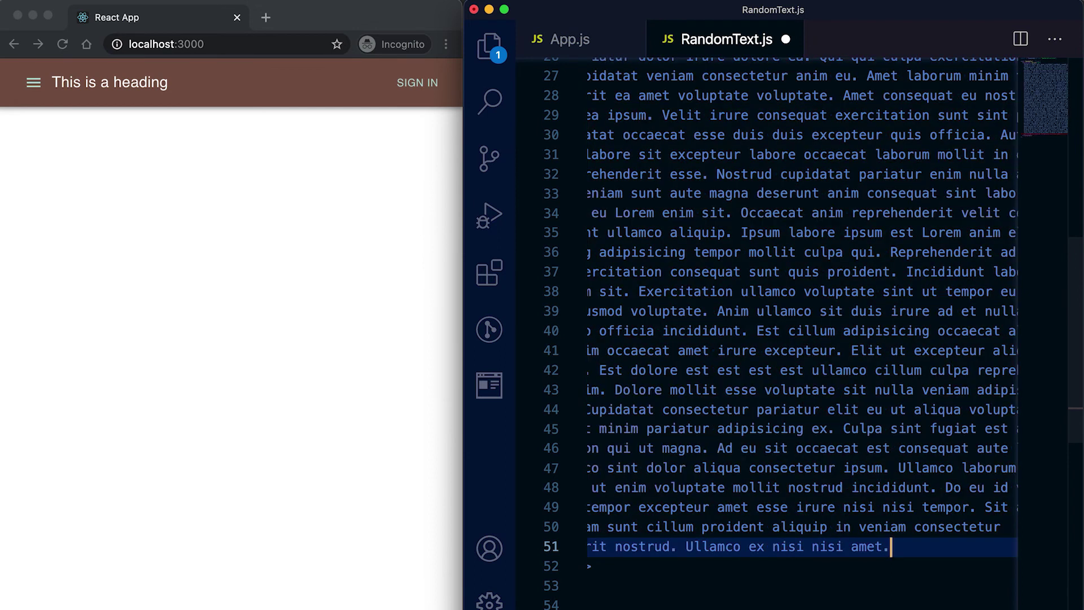
pyautogui.press('super+v')
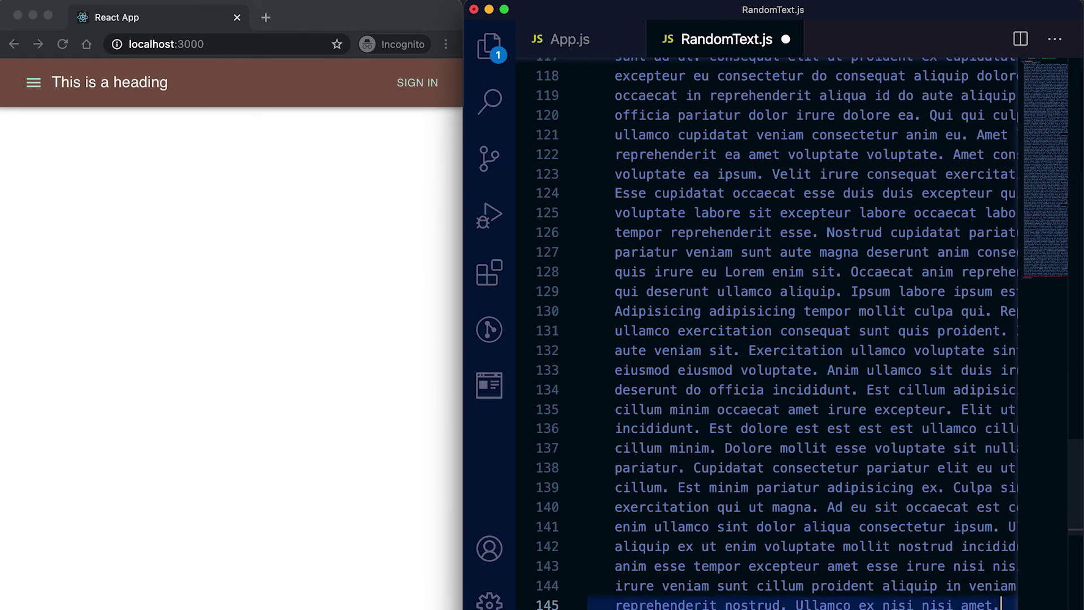
pyautogui.press('Return')
pyautogui.press('super+v')
pyautogui.press('Return')
pyautogui.press('super+v')
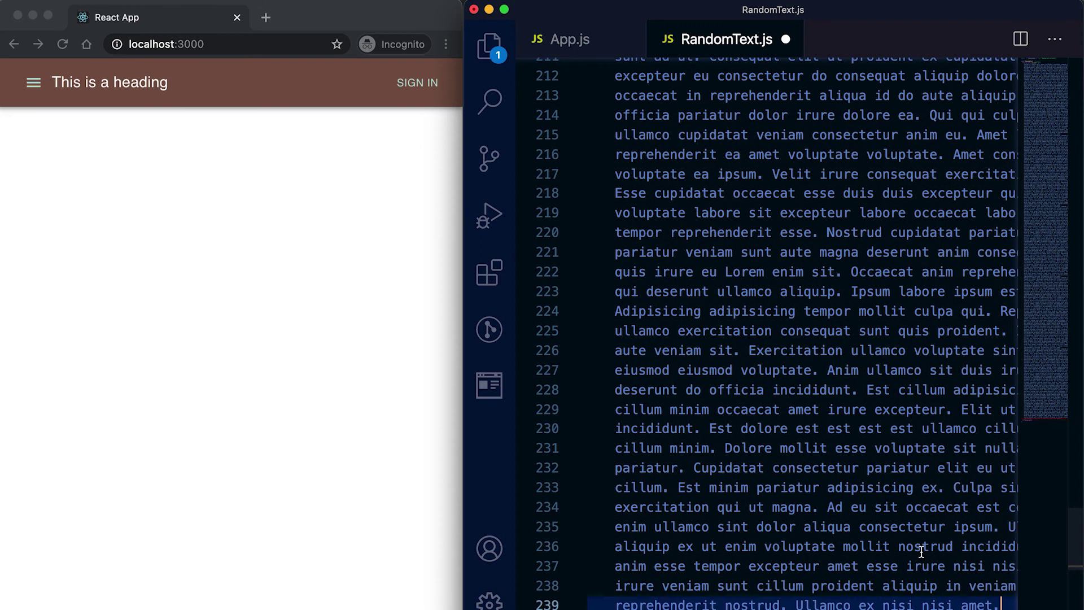
pyautogui.scroll(10, 946, 517)
pyautogui.scroll(10, 946, 517)
pyautogui.scroll(3, 946, 516)
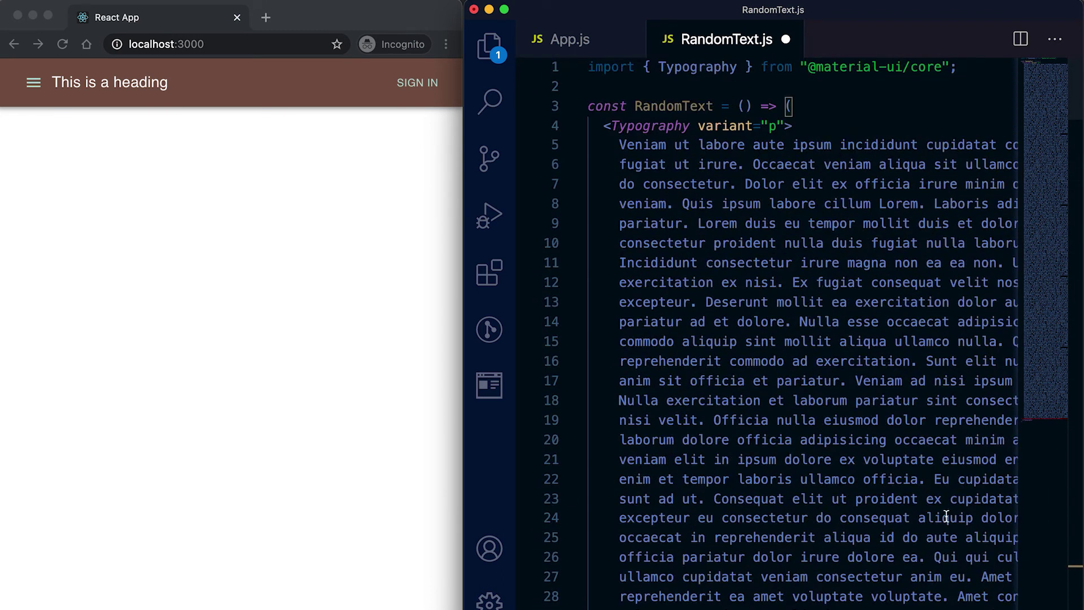
pyautogui.press('super+s')
pyautogui.doubleClick(676, 109)
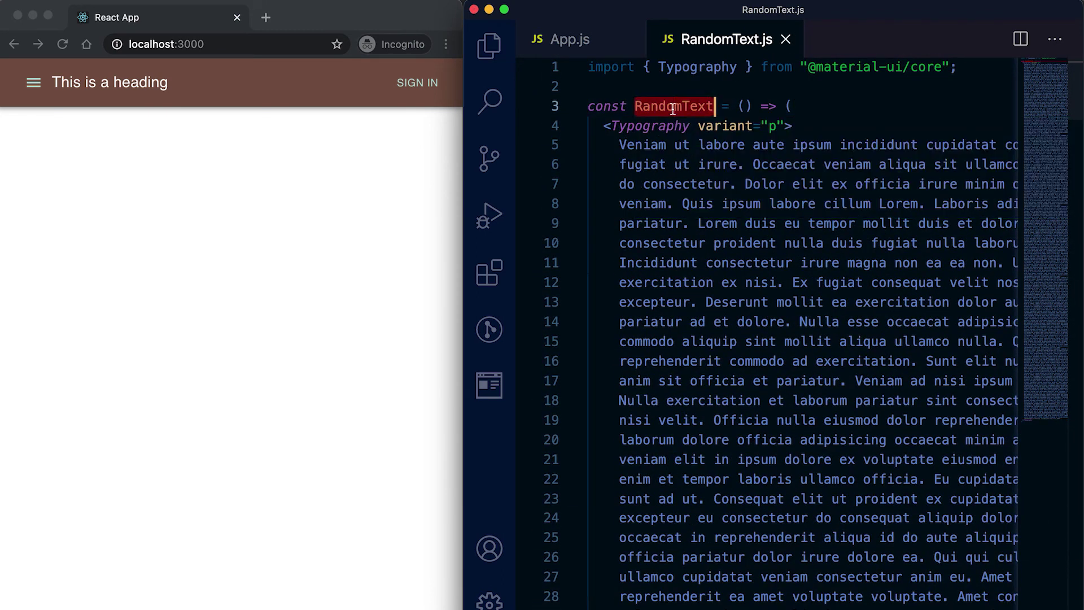
# - Add a <RandomText/> element on a new line after </AppBar> in App.js
pyautogui.click(570, 40)
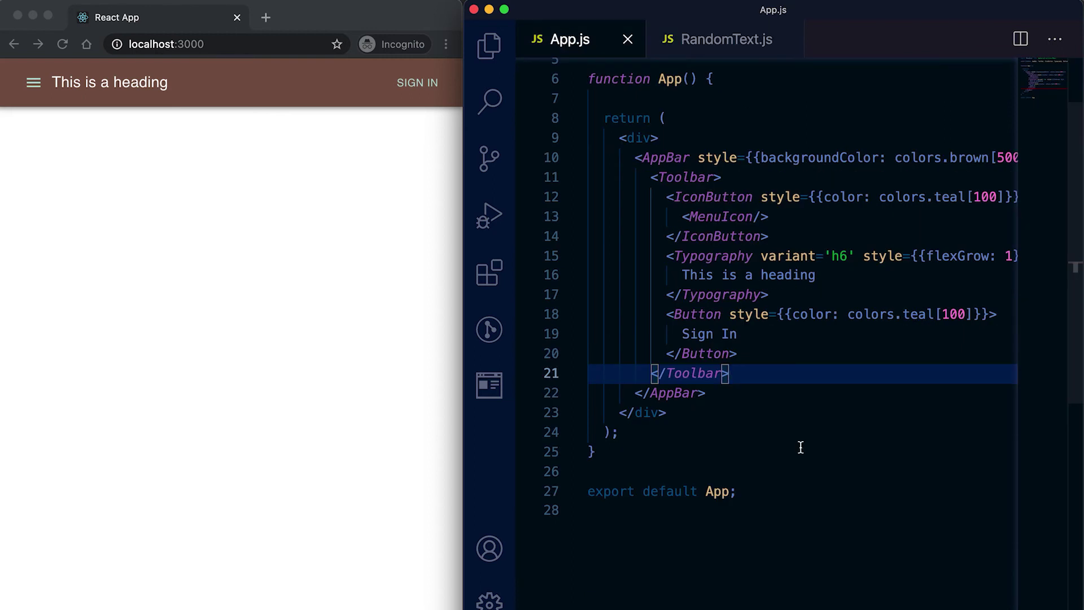
pyautogui.click(724, 394)
pyautogui.press('Return')
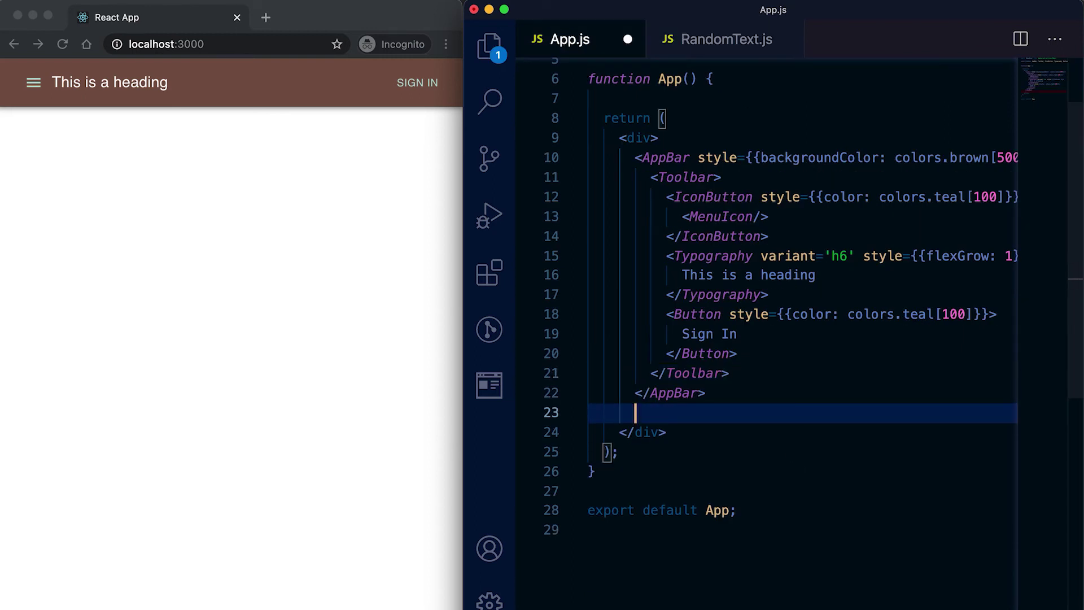
pyautogui.write('Ran')
pyautogui.press('BackSpace')
pyautogui.write('ndom')
pyautogui.press('Return')
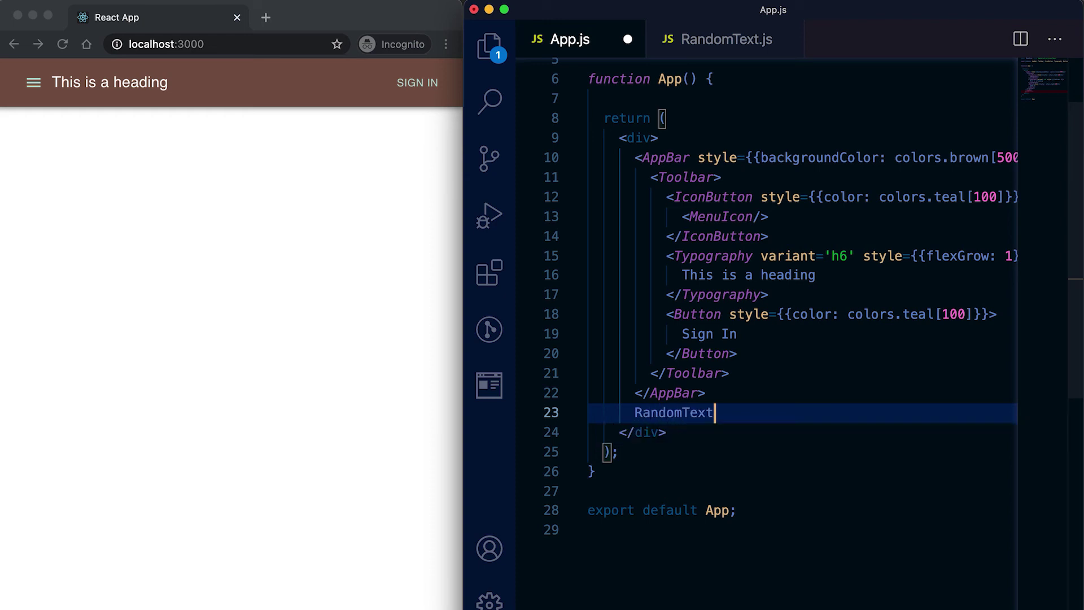
pyautogui.press('super+Left')
pyautogui.write('<')
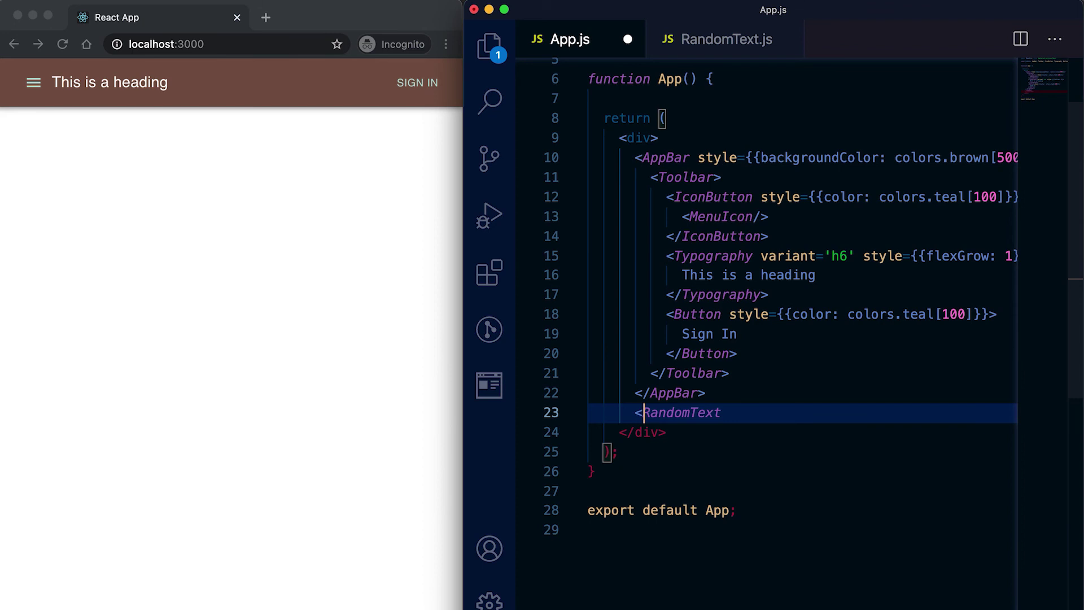
pyautogui.press('End')
pyautogui.write('/>')
# - Fold the Typography block in RandomText.js, add 'export default RandomText;', and save
pyautogui.click(695, 40)
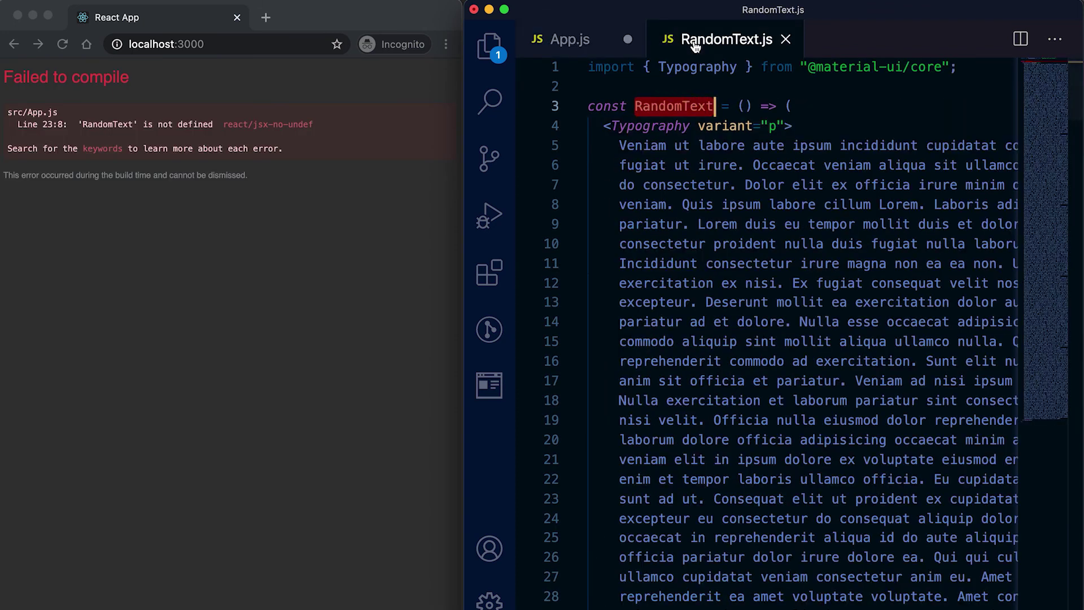
pyautogui.click(575, 127)
pyautogui.click(629, 155)
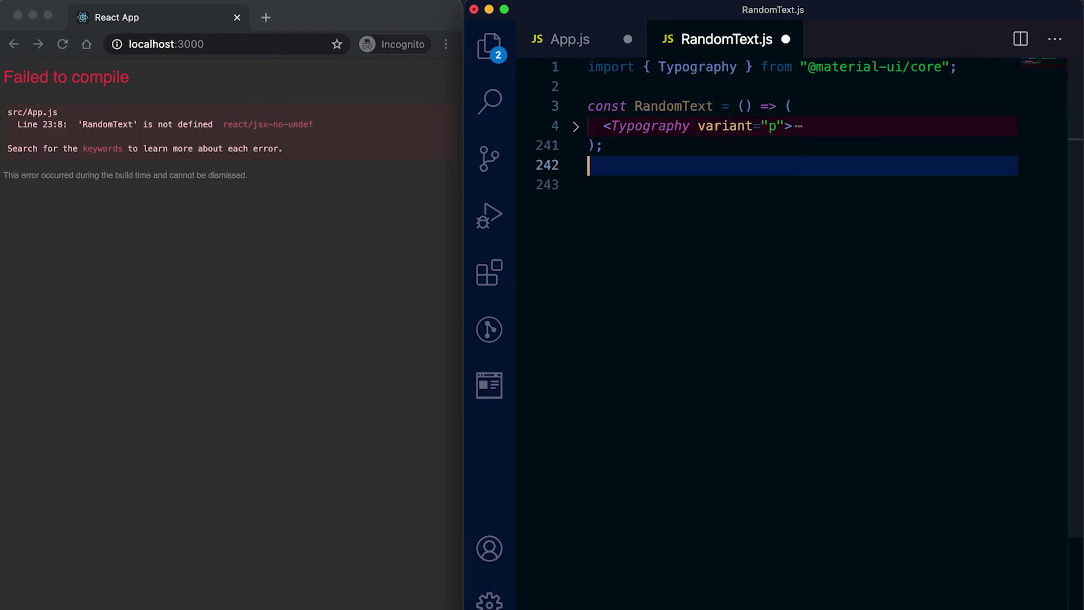
pyautogui.press('Return')
pyautogui.write('expr')
pyautogui.press('Return')
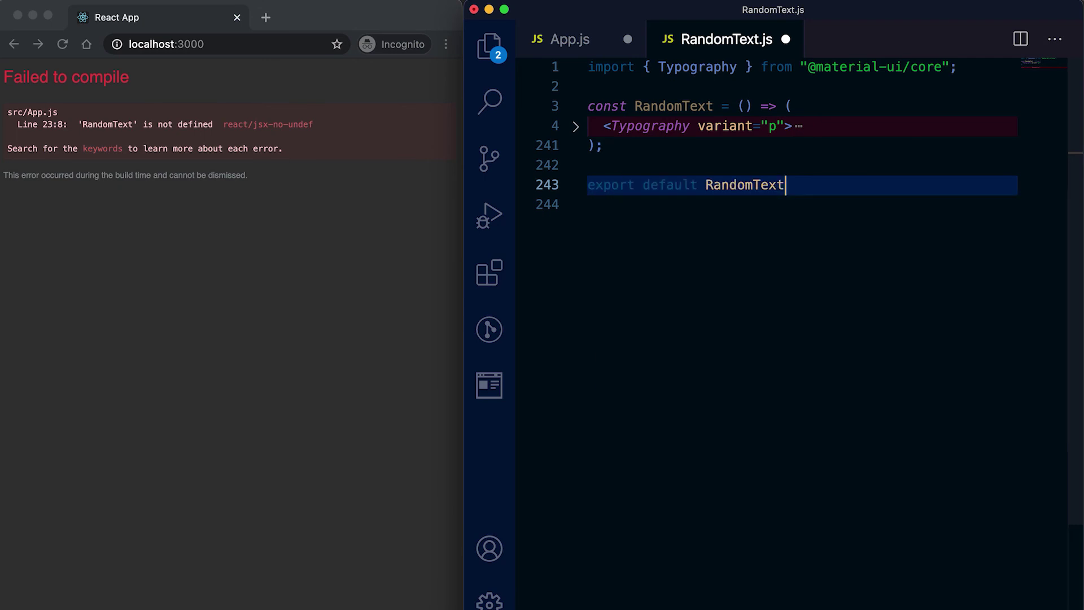
pyautogui.write(';')
pyautogui.press('super+s')
# - Auto-import RandomText from './RandomText' in App.js, remove the leftover line, and save
pyautogui.click(562, 39)
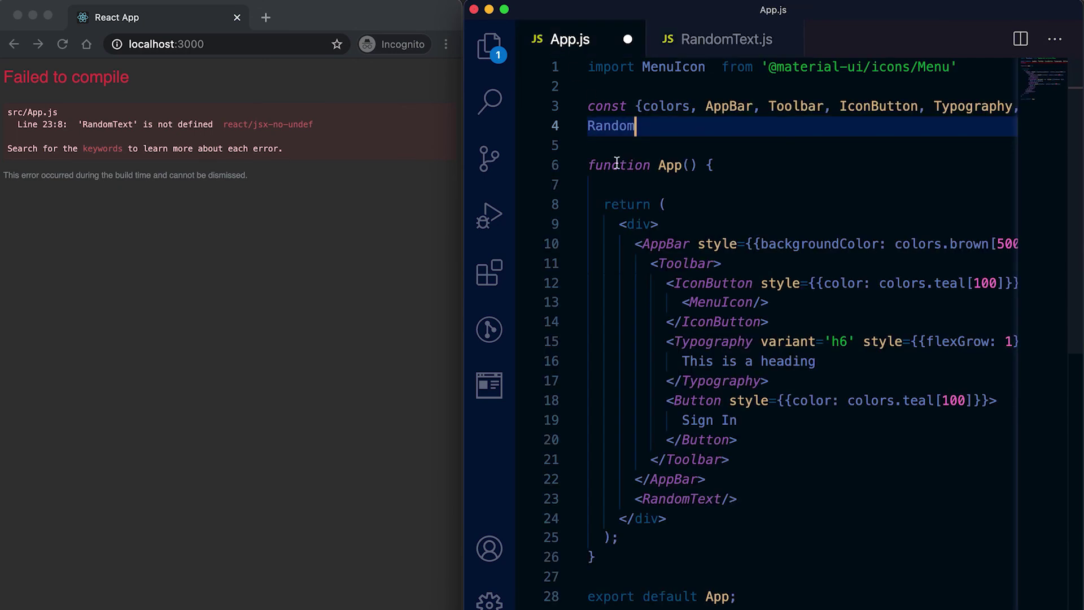
pyautogui.doubleClick(610, 125)
pyautogui.write('Rand')
pyautogui.write('omT')
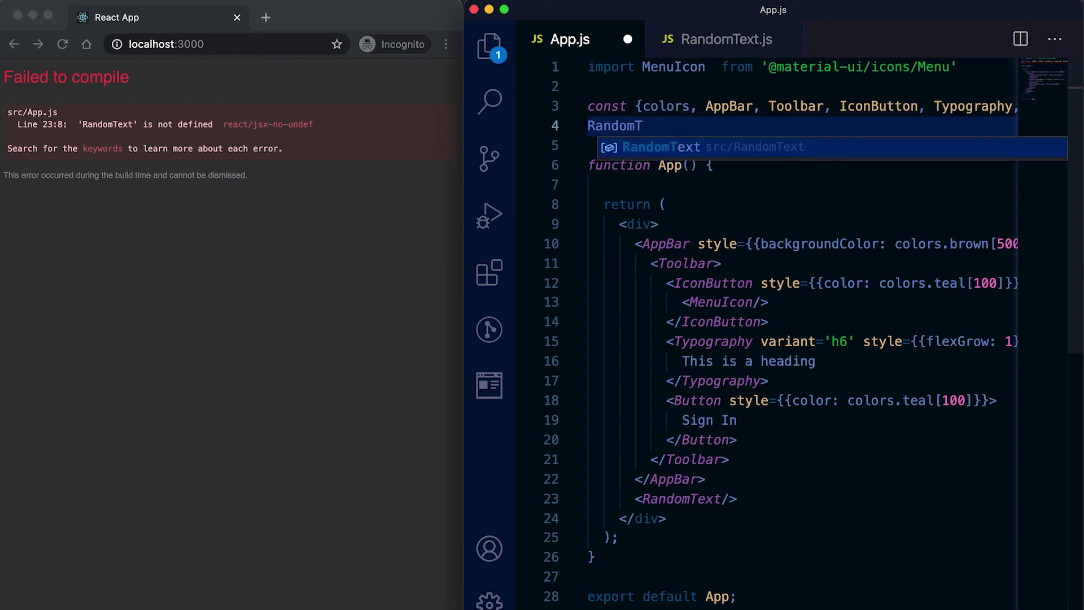
pyautogui.press('Return')
pyautogui.hotkey('alt', 'BackSpace')
pyautogui.press('super+s')
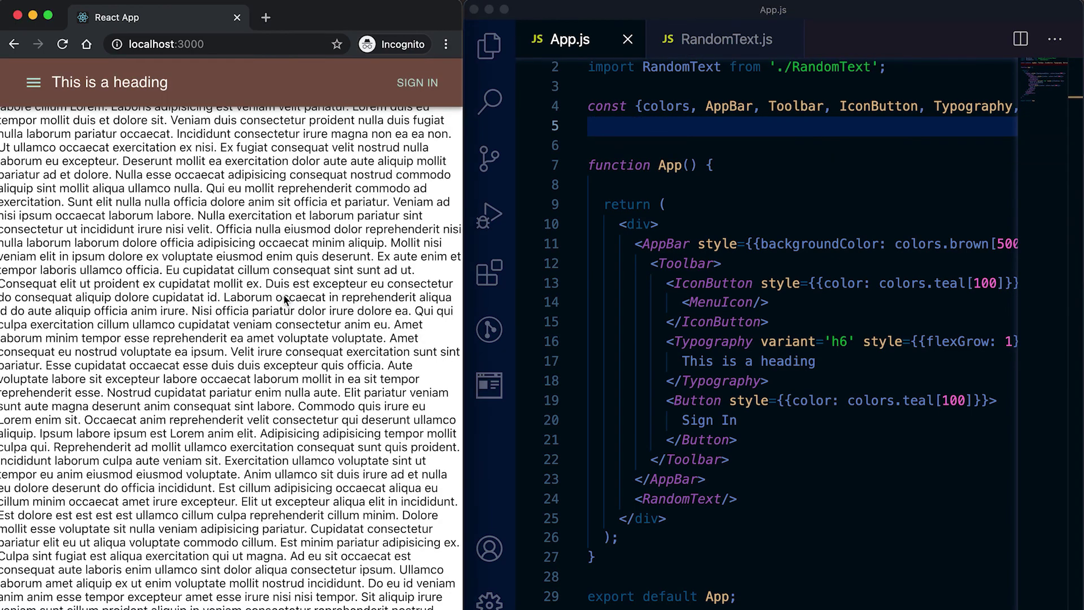
pyautogui.scroll(-5, 286, 300)
pyautogui.scroll(-5, 285, 300)
pyautogui.scroll(-5, 285, 301)
pyautogui.scroll(-5, 285, 300)
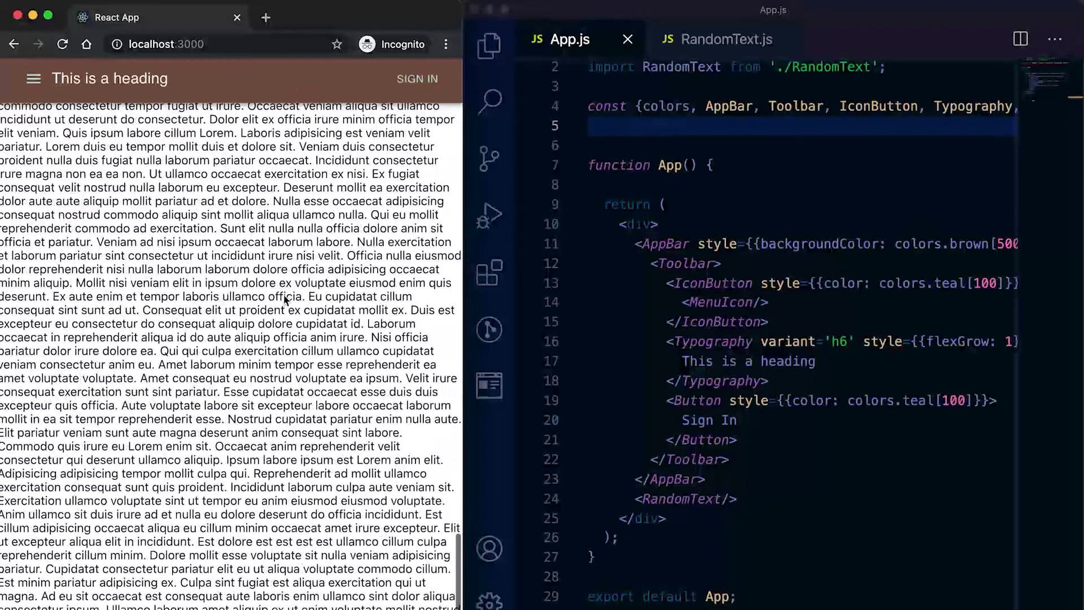
pyautogui.scroll(5, 286, 300)
pyautogui.scroll(3, 38, 118)
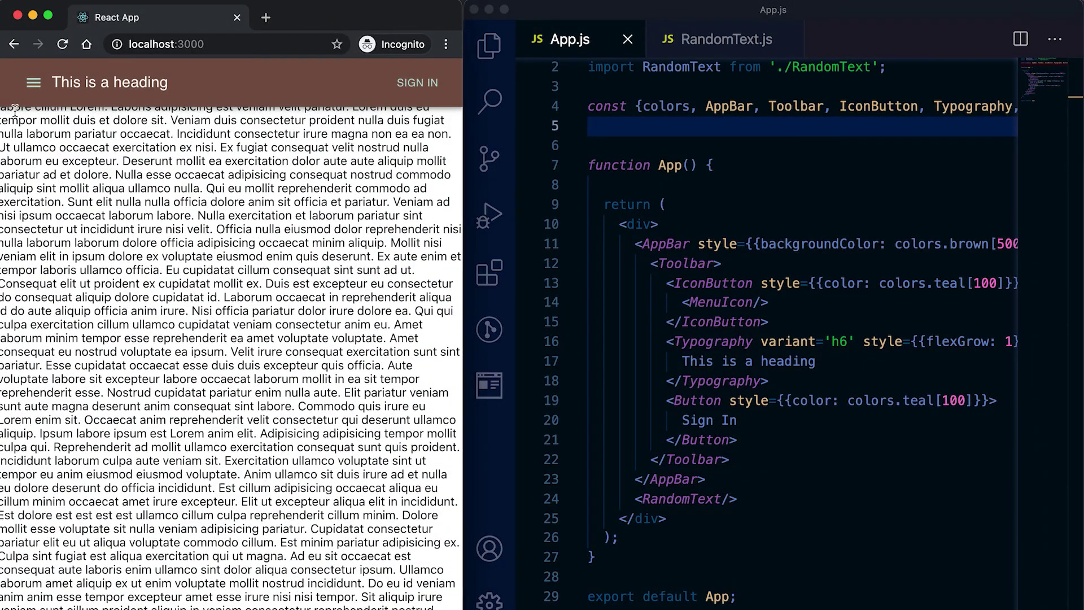
pyautogui.scroll(2, 127, 103)
# - Add position='sticky' to the AppBar tag before its style attribute and save App.js
pyautogui.click(762, 400)
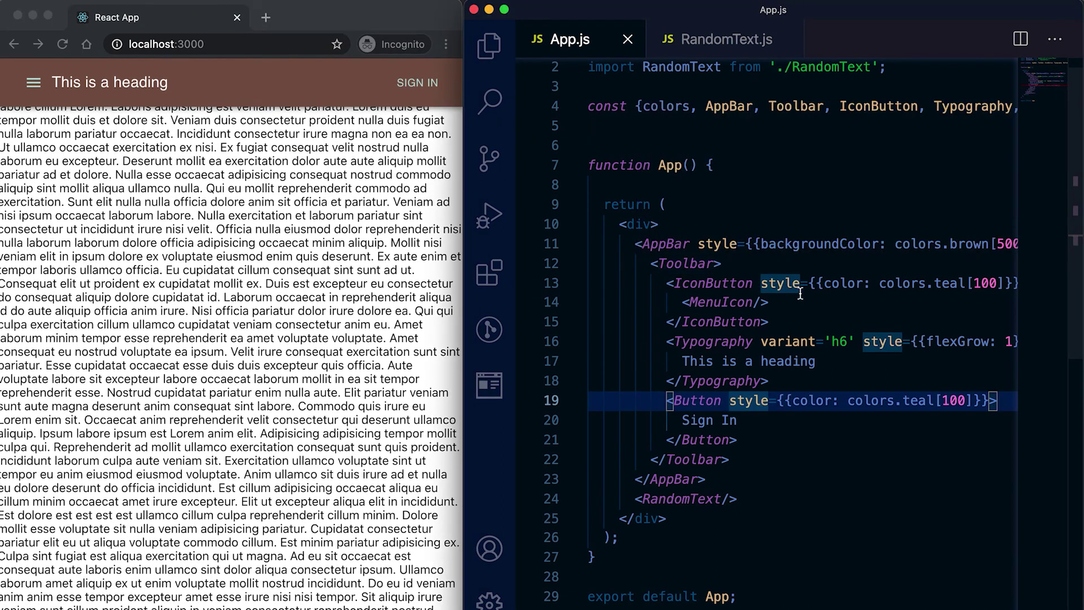
pyautogui.click(732, 265)
pyautogui.click(697, 248)
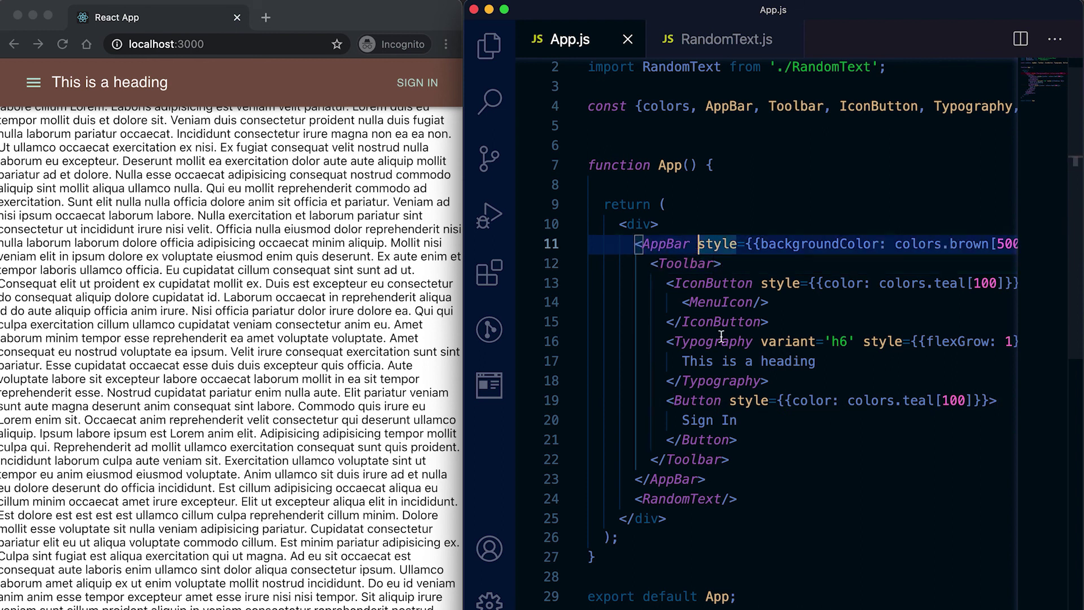
pyautogui.write('po')
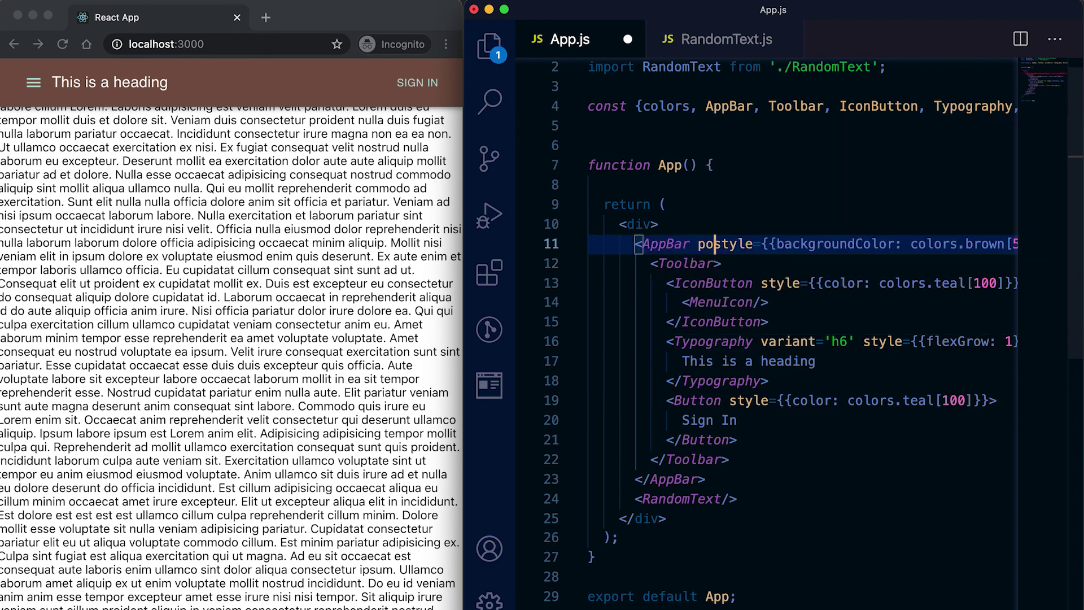
pyautogui.write('sition=')
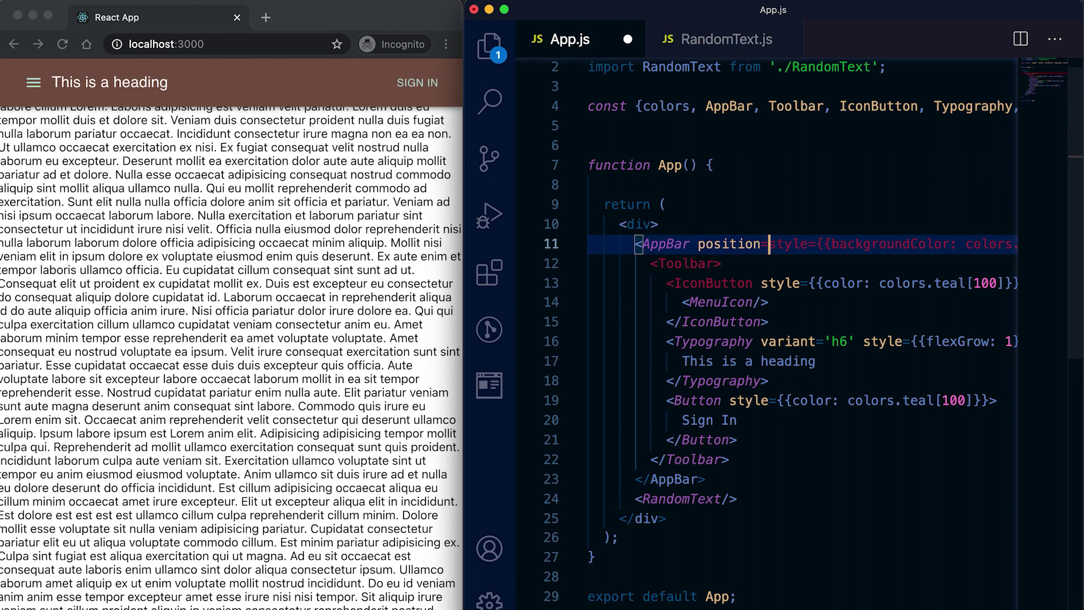
pyautogui.write("'stick")
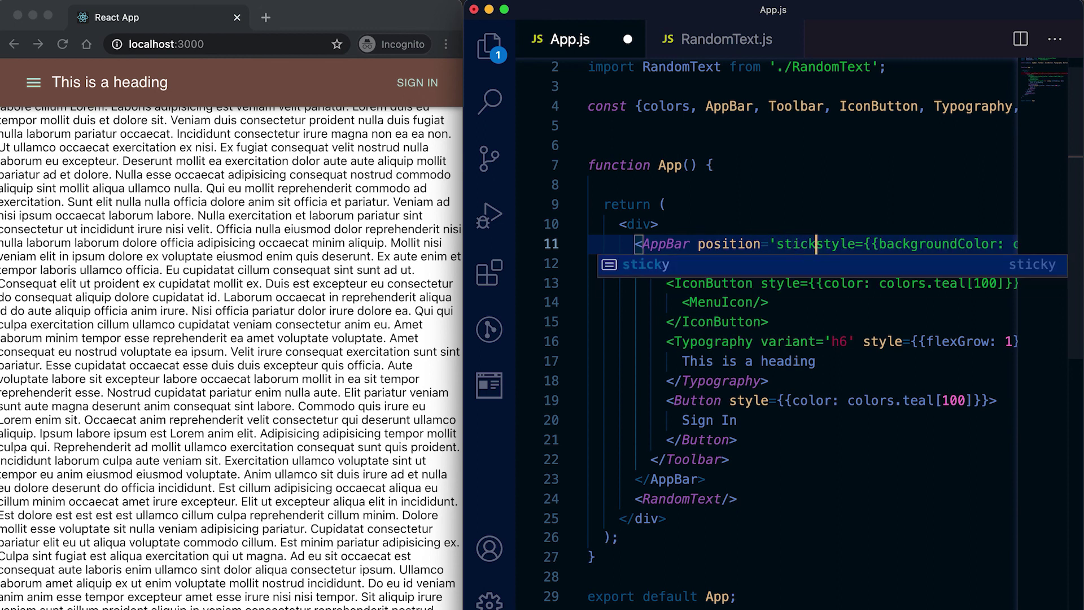
pyautogui.write("y'")
pyautogui.press('super+s')
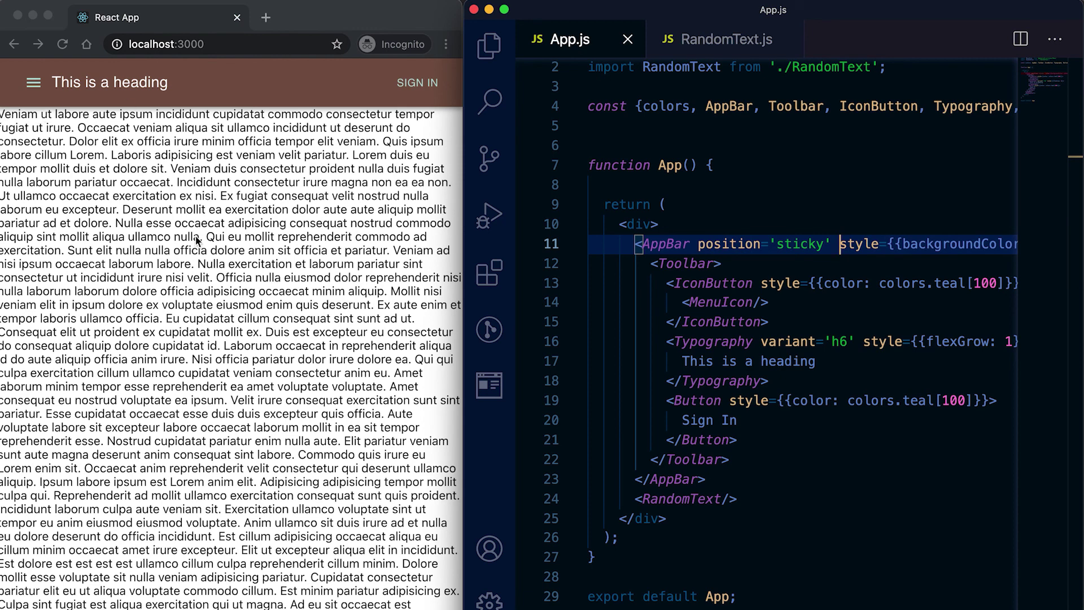
pyautogui.scroll(-3, 196, 240)
pyautogui.scroll(-3, 197, 241)
pyautogui.scroll(-3, 197, 241)
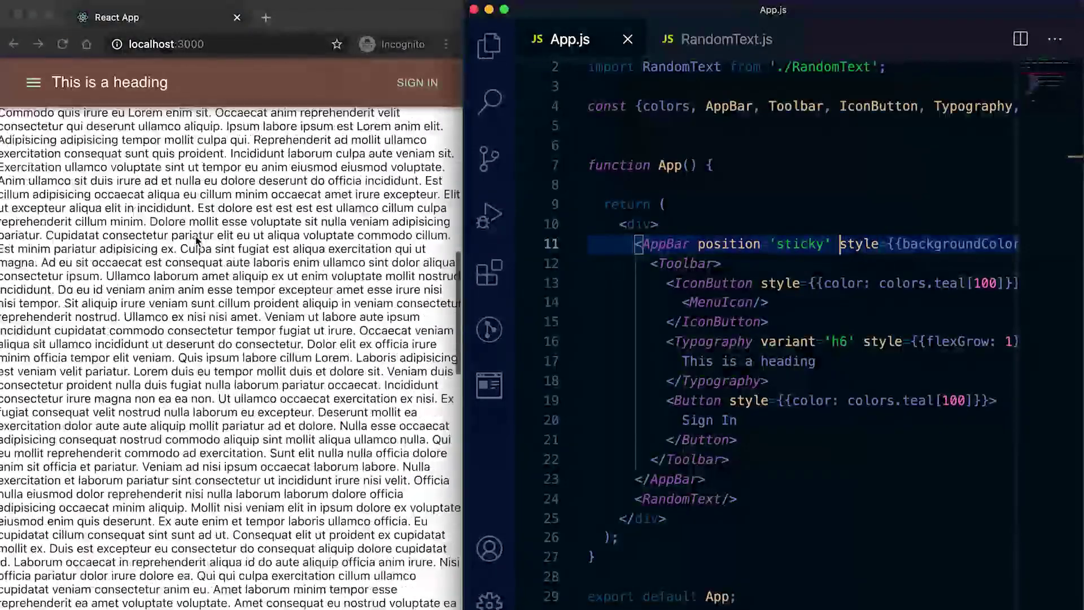
pyautogui.scroll(-3, 196, 240)
pyautogui.scroll(-2, 192, 223)
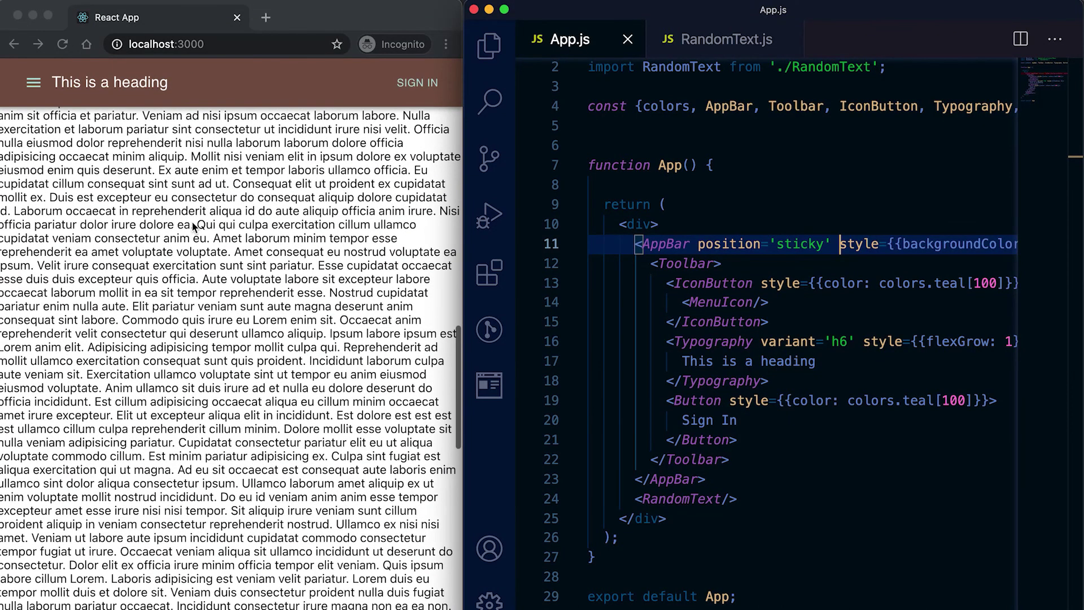
pyautogui.scroll(-1, 207, 275)
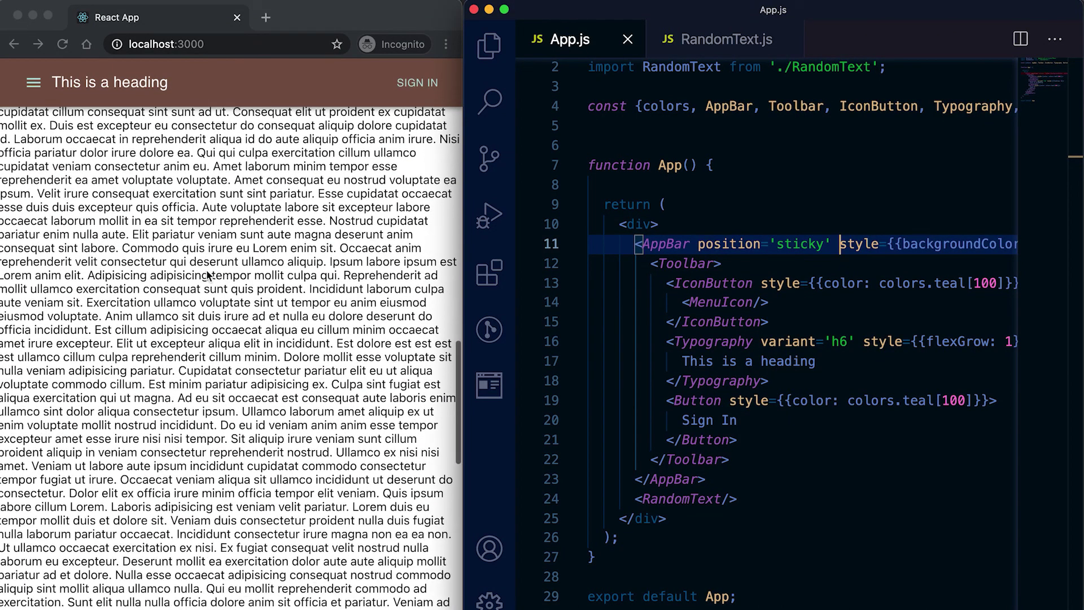
pyautogui.scroll(-3, 228, 360)
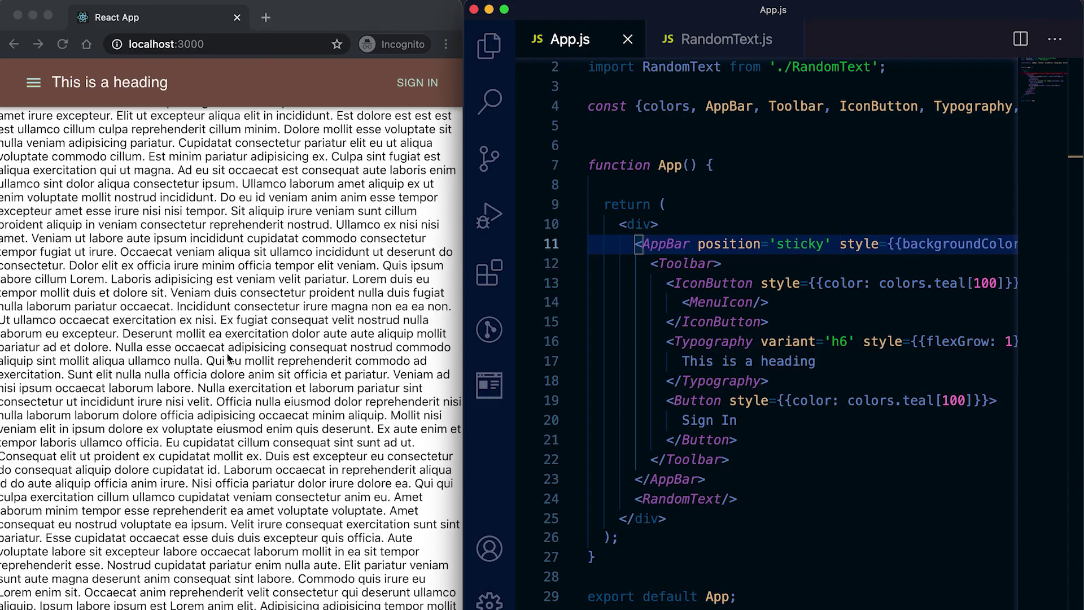
pyautogui.scroll(-2, 228, 354)
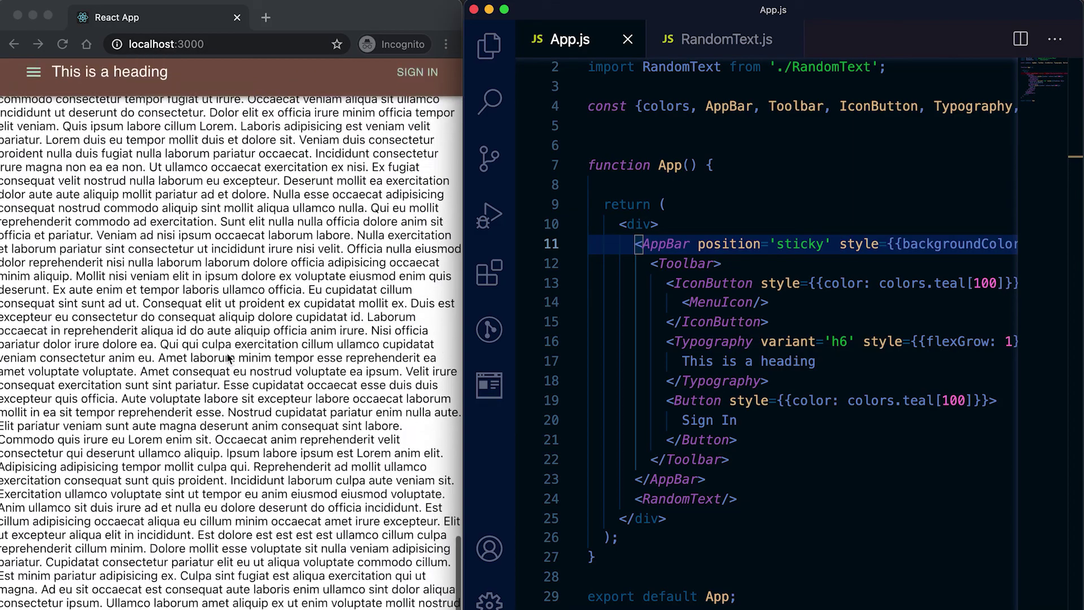
pyautogui.scroll(-1, 227, 355)
pyautogui.scroll(-2, 227, 356)
pyautogui.scroll(-2, 227, 356)
pyautogui.scroll(-2, 228, 356)
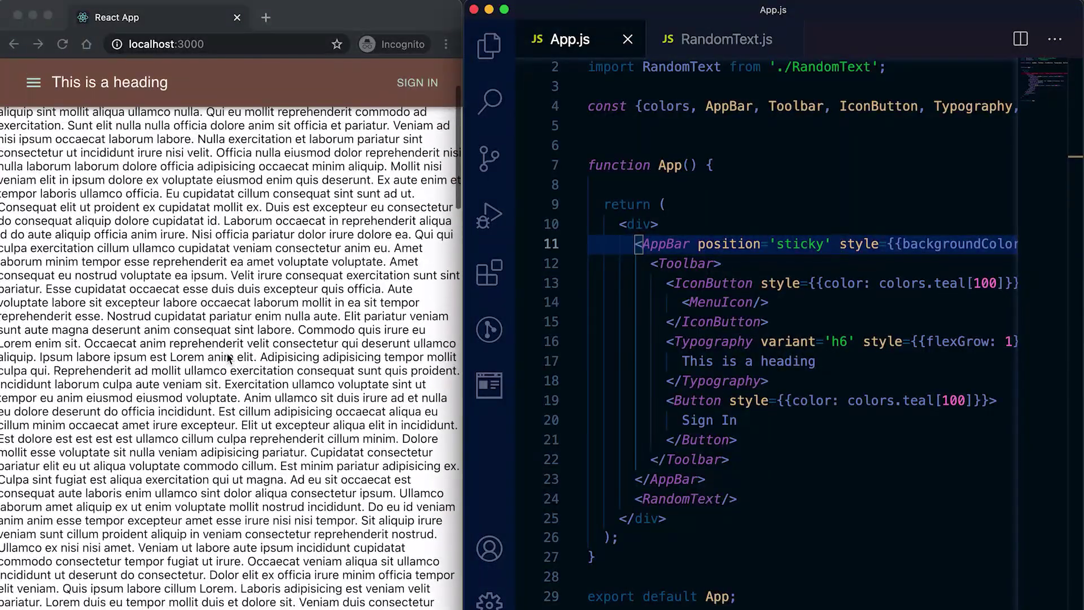